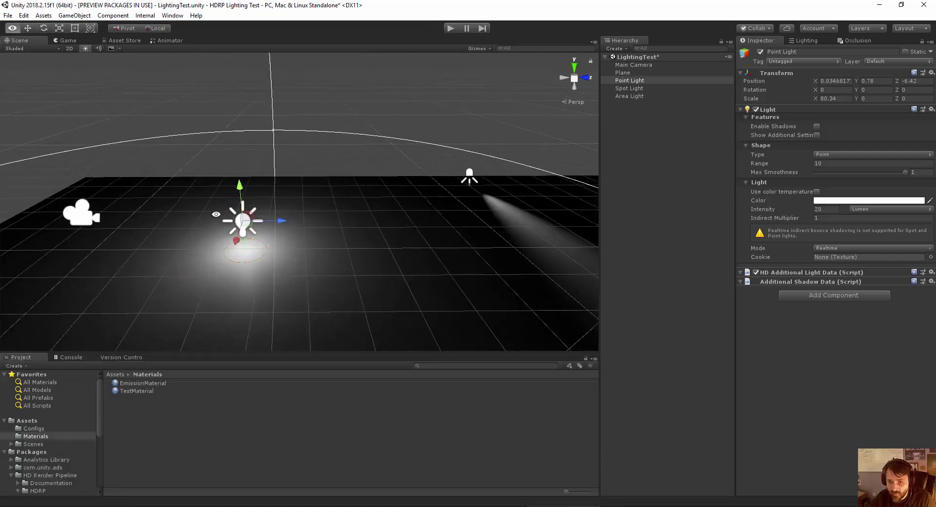
alt+scroll(247, 206, up, 5)
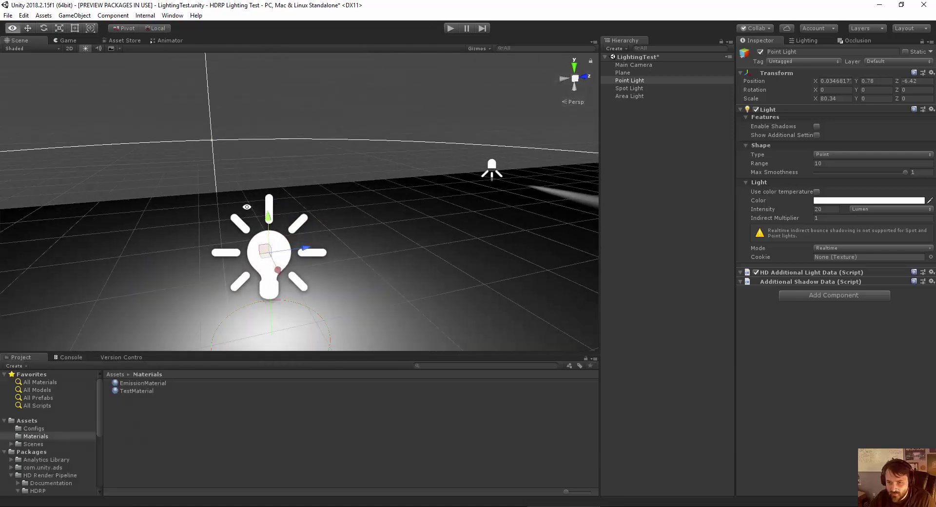
alt+scroll(247, 207, down, 6)
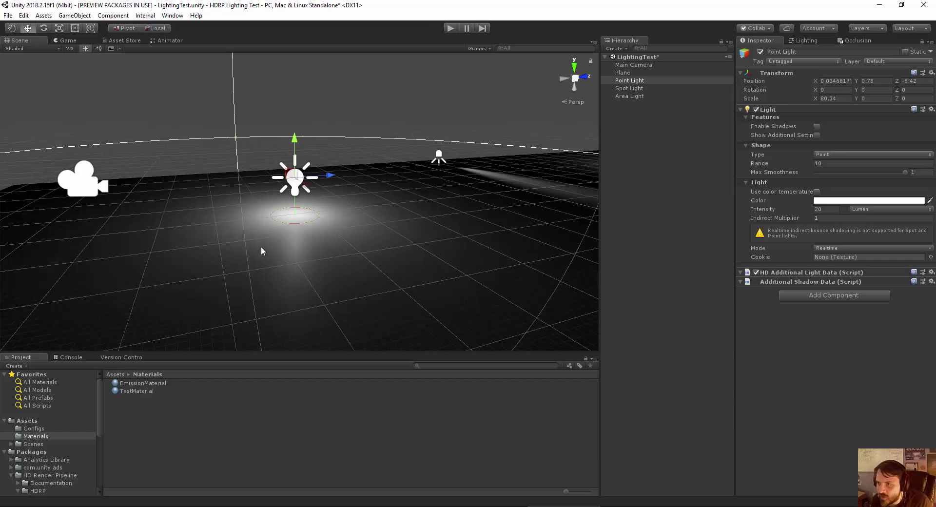
click(629, 88)
click(629, 73)
click(629, 80)
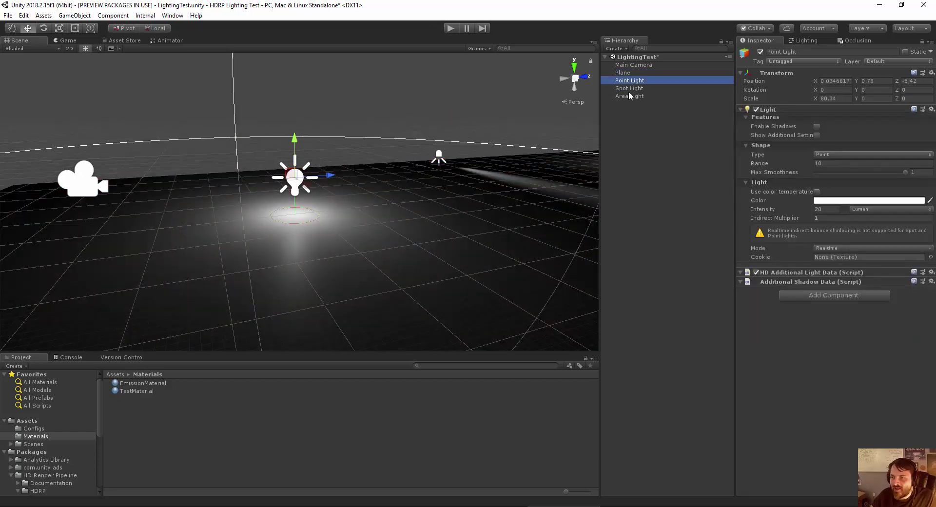
Move the area light across the plane to X 0.646 and Z 7.202, keeping its height
click(629, 95)
alt+drag(331, 293, 251, 327)
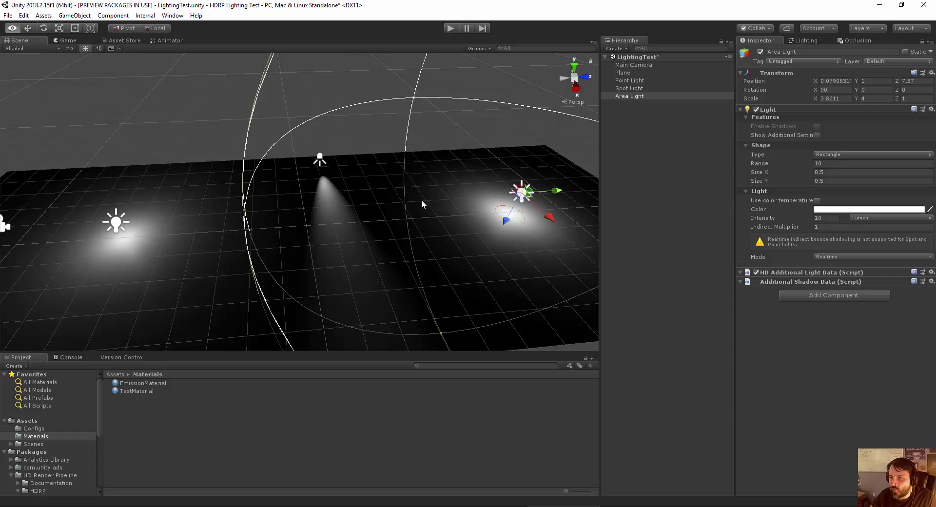
middle_drag(421, 201, 207, 217)
scroll(273, 239, up, 4)
drag(331, 206, 361, 192)
alt+drag(227, 246, 424, 129)
drag(281, 200, 330, 211)
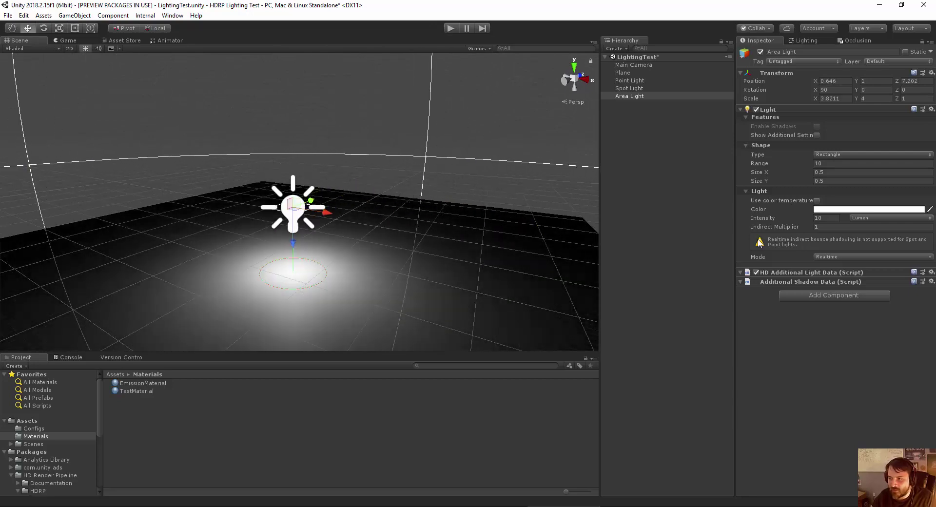
Enlarge the area light's rectangle to Size X 3.93 and Size Y 4.26
drag(764, 172, 822, 178)
drag(759, 181, 813, 193)
scroll(356, 198, down, 3)
alt+drag(439, 208, 591, 186)
scroll(593, 184, up, 2)
Set the area light's range to 1.88, leaving its type as Rectangle
click(838, 154)
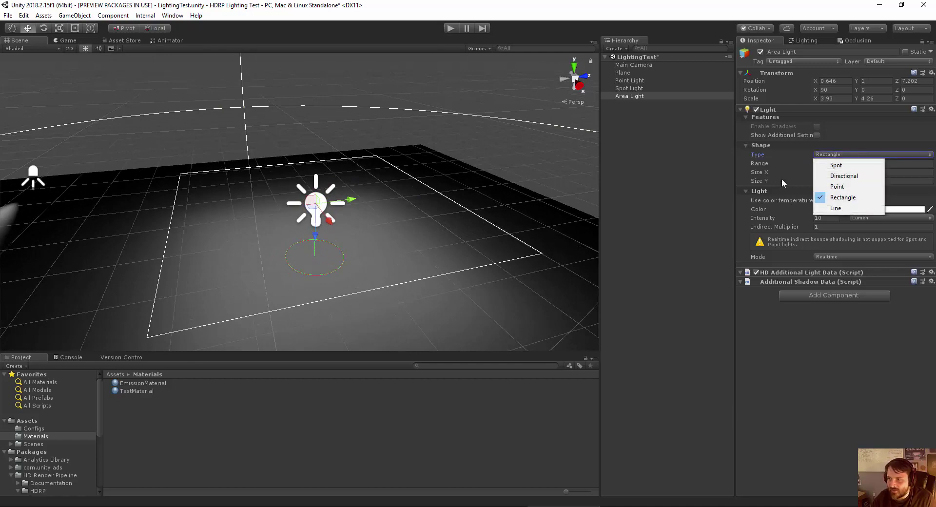
click(757, 162)
click(757, 162)
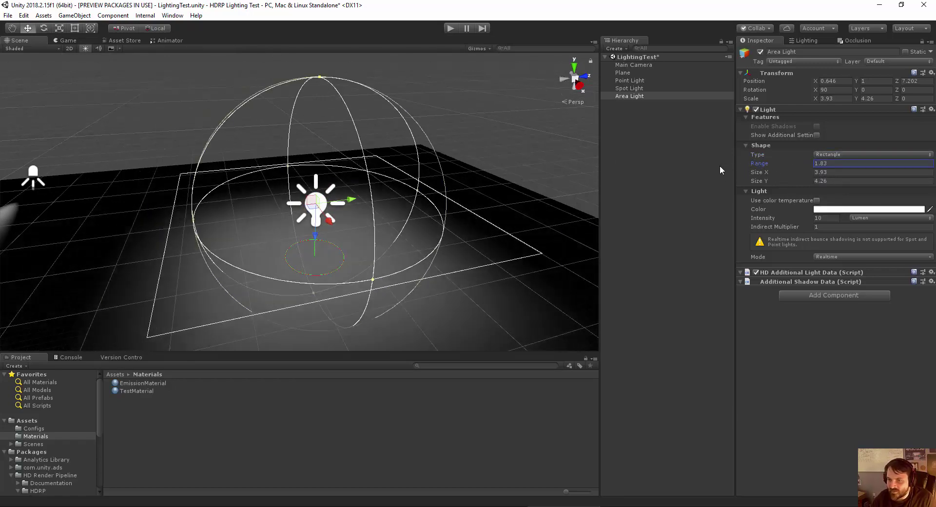
text(1.88)
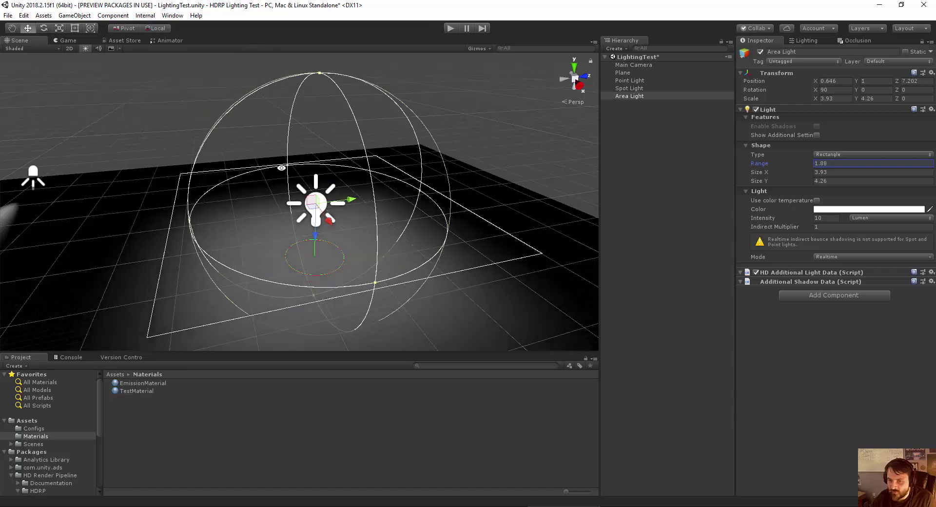
Lower the area light to Y 0.087 and reduce its rectangle to Size X 1.9 and Size Y 1.48
alt+scroll(259, 167, up, 3)
drag(325, 246, 215, 228)
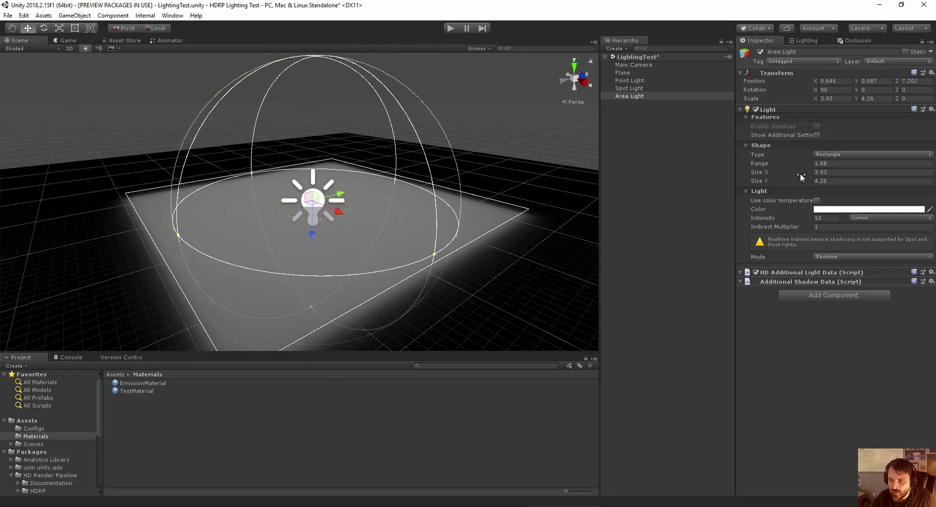
drag(786, 171, 735, 187)
alt+scroll(271, 183, up, 10)
alt+drag(229, 181, 293, 158)
alt+scroll(292, 159, down, 5)
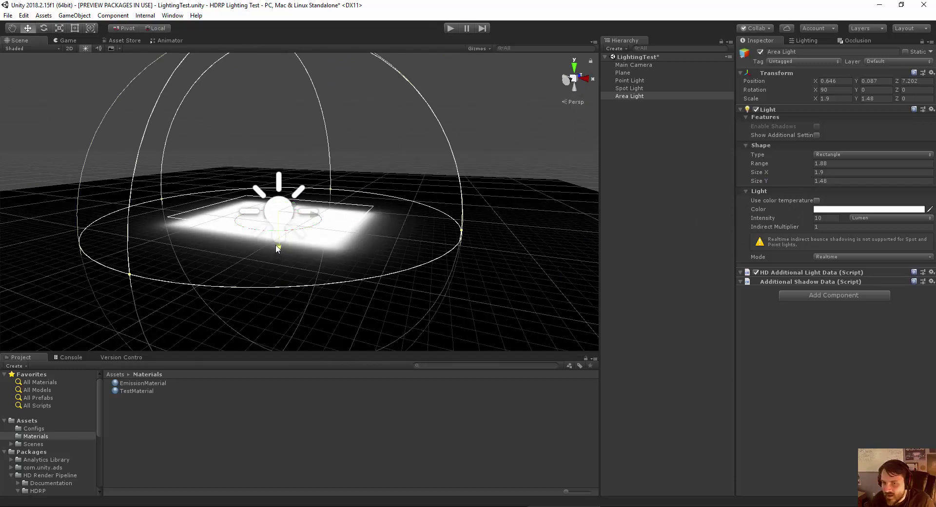
Raise the area light to Y 0.194 and turn it upright with rotation 180, -90, -90
mouse_move(279, 247)
mouse_down()
mouse_move(272, 194)
mouse_move(270, 255)
mouse_move(268, 199)
mouse_move(270, 241)
mouse_up()
key(e)
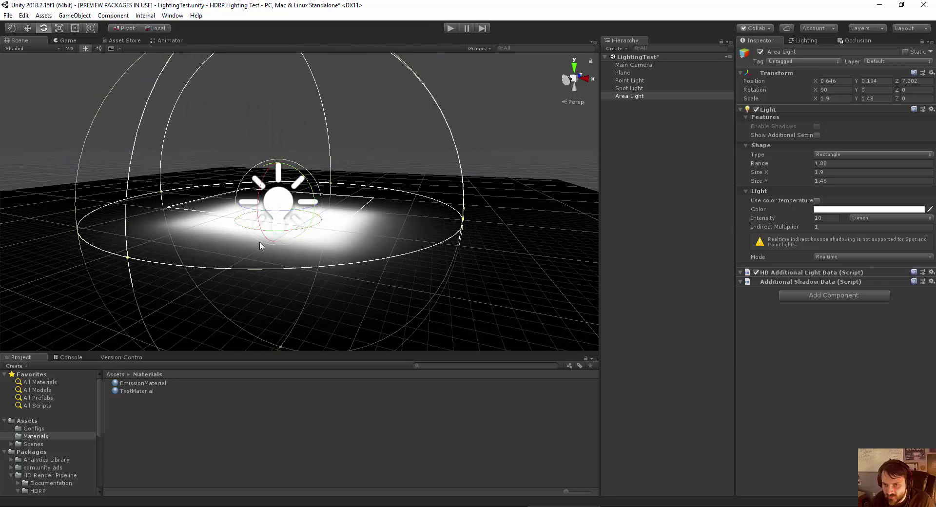
drag(303, 183, 163, 144)
Move the upright area light above the plane to X 0.656, Y 0.966, Z 7.752
key(w)
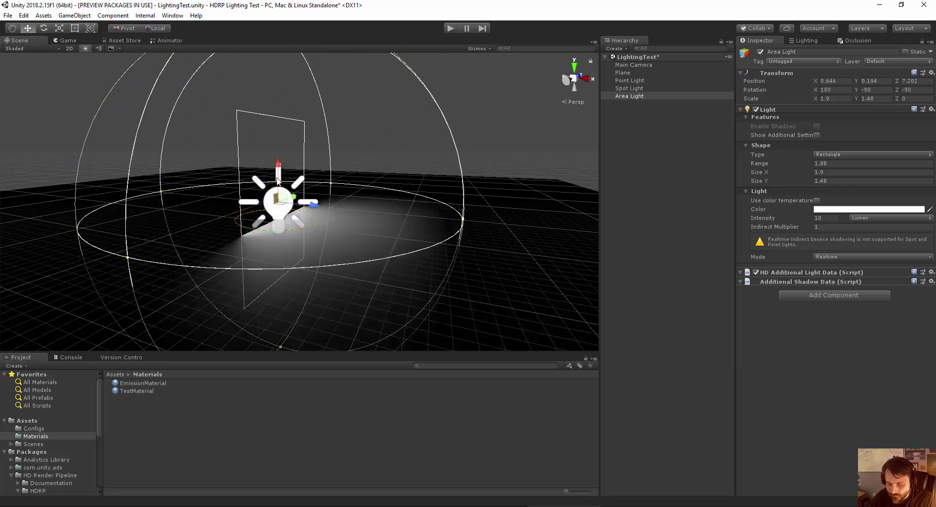
drag(277, 171, 303, 160)
click(174, 95)
click(335, 184)
alt+middle_drag(243, 223, 171, 178)
alt+drag(172, 178, 248, 218)
drag(326, 148, 345, 218)
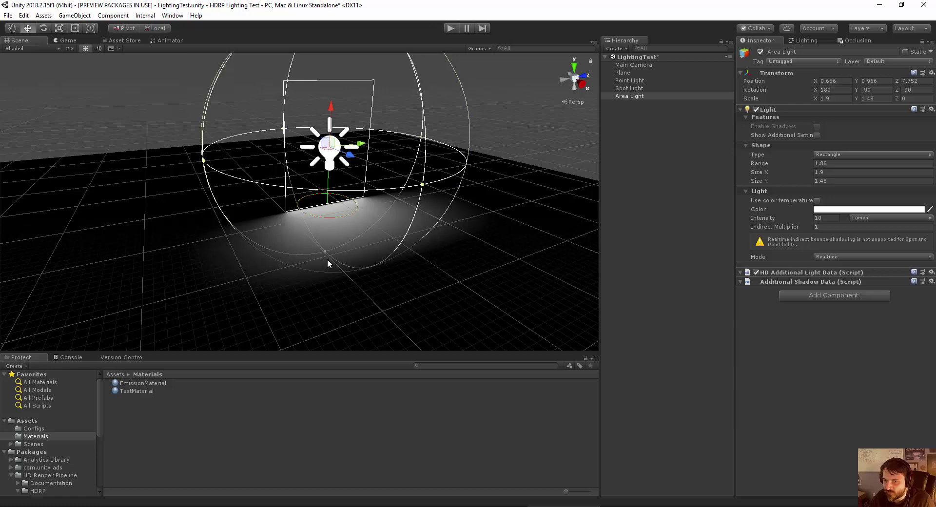
Examine the spot light and the point light, comparing their settings and their illumination on the plane
scroll(329, 251, down, 5)
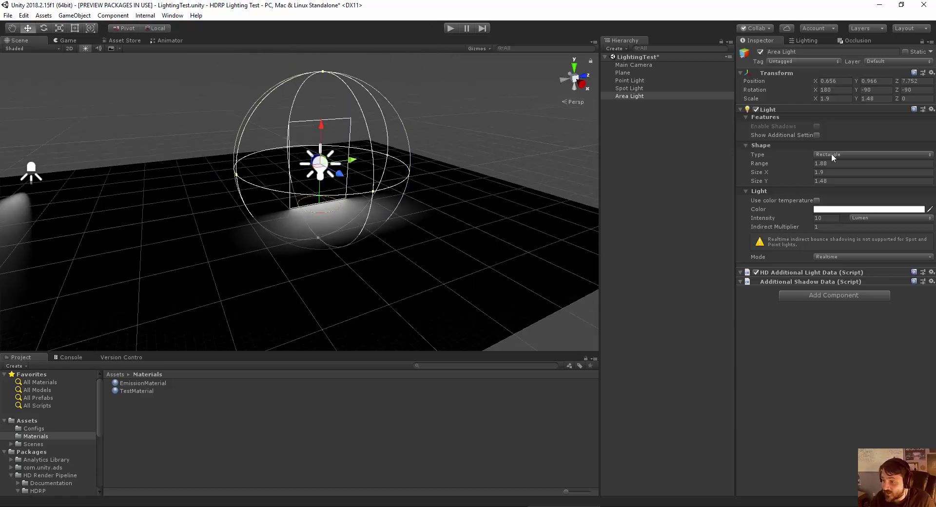
scroll(388, 240, down, 2)
middle_drag(153, 211, 490, 195)
click(345, 168)
scroll(361, 205, down, 3)
middle_drag(146, 242, 274, 205)
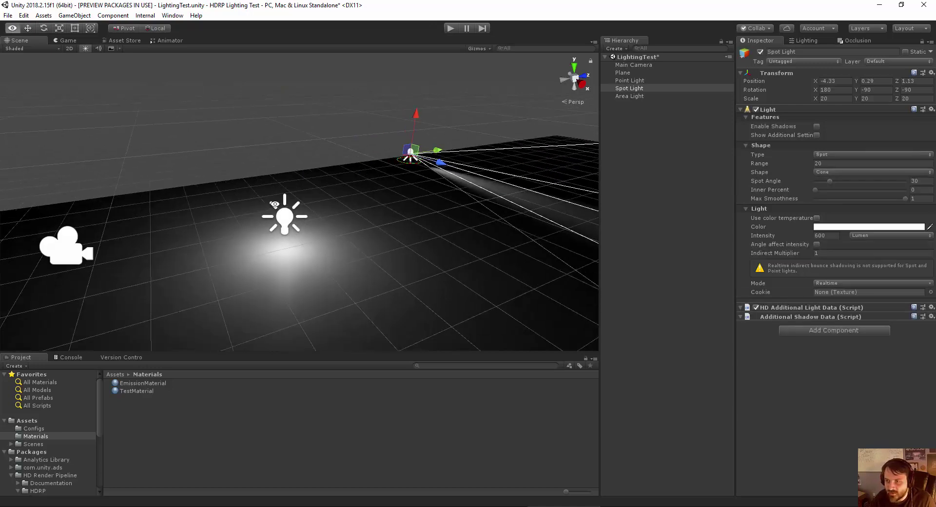
click(278, 224)
middle_drag(466, 235, 298, 233)
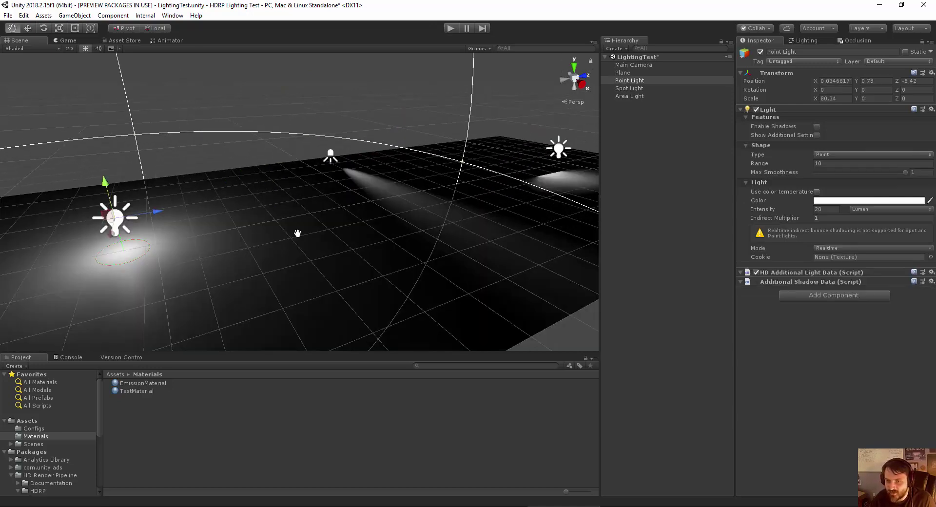
Add a second point light and move it just above the plane to X 0.136 and Y 0.33
click(74, 15)
mouse_move(77, 84)
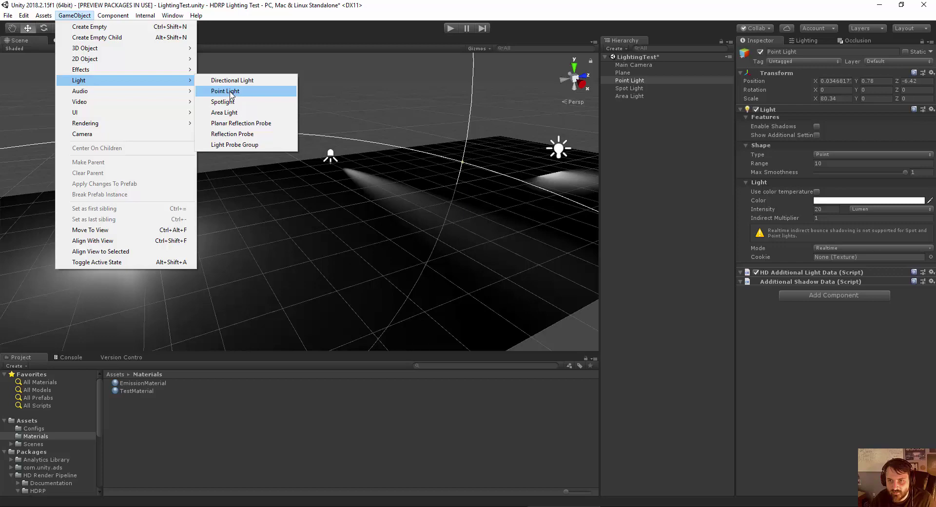
click(231, 92)
scroll(264, 195, up, 3)
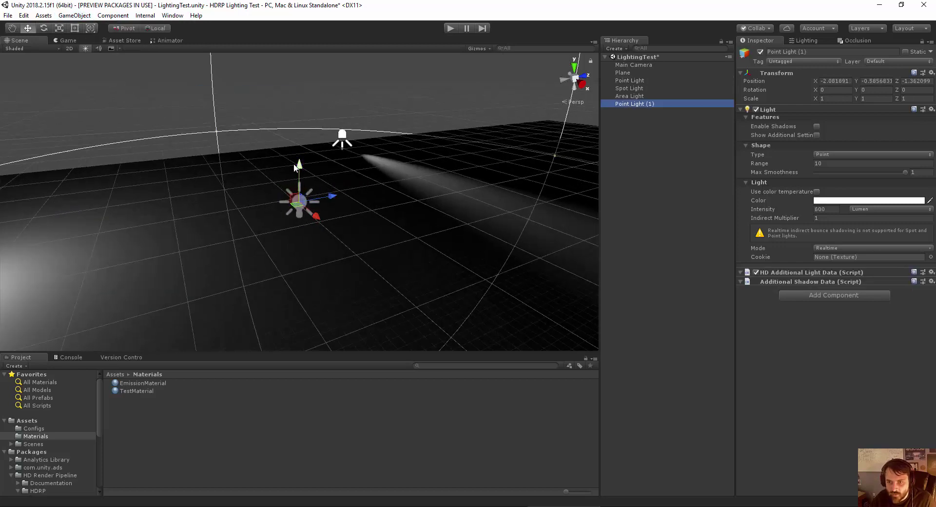
drag(296, 166, 295, 130)
drag(317, 175, 384, 213)
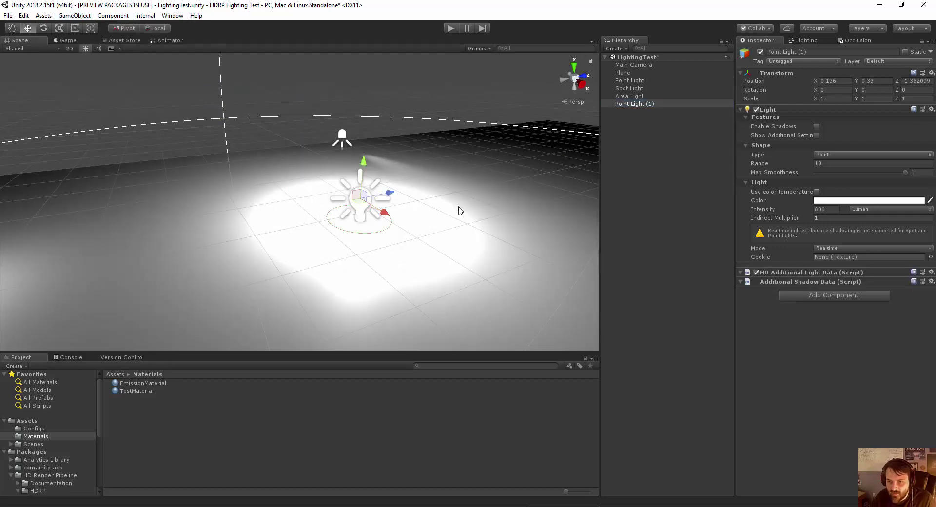
Change the new point light's type to Line and reduce its range to 1.33
click(829, 153)
click(831, 208)
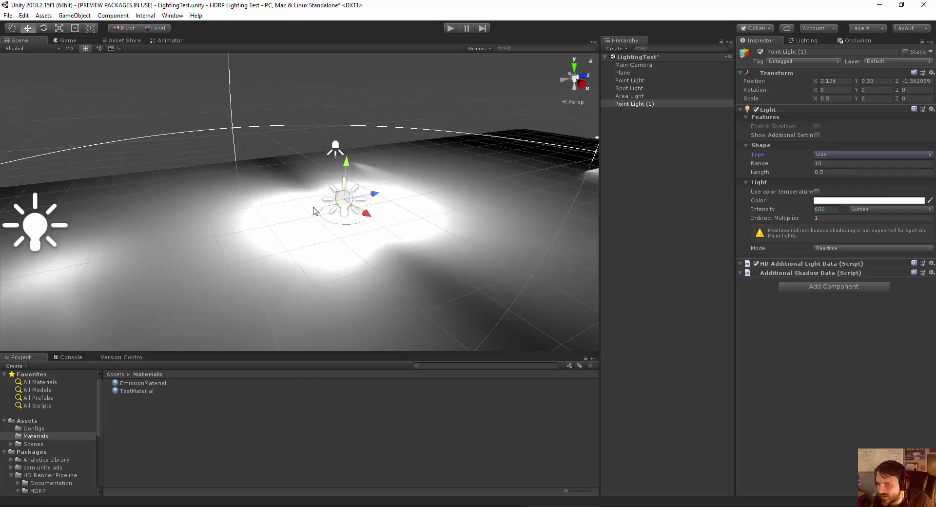
scroll(315, 210, down, 3)
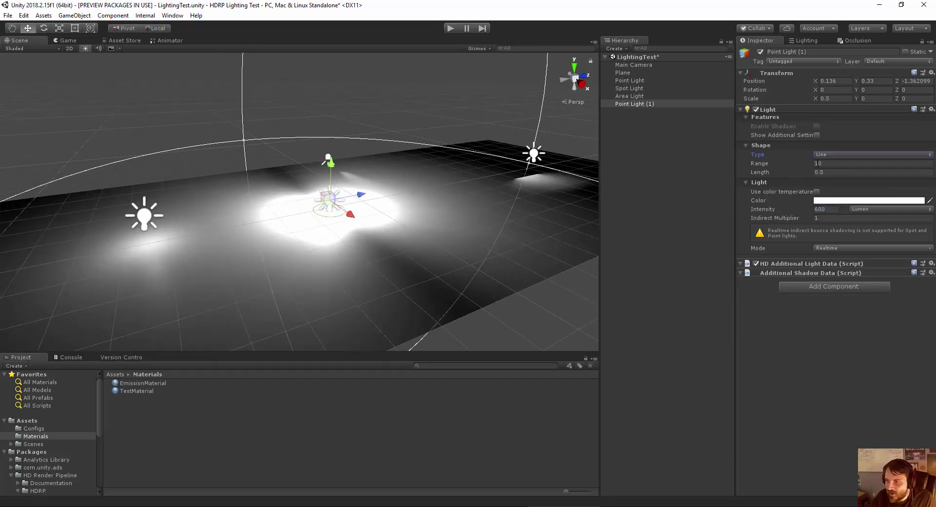
drag(771, 163, 703, 171)
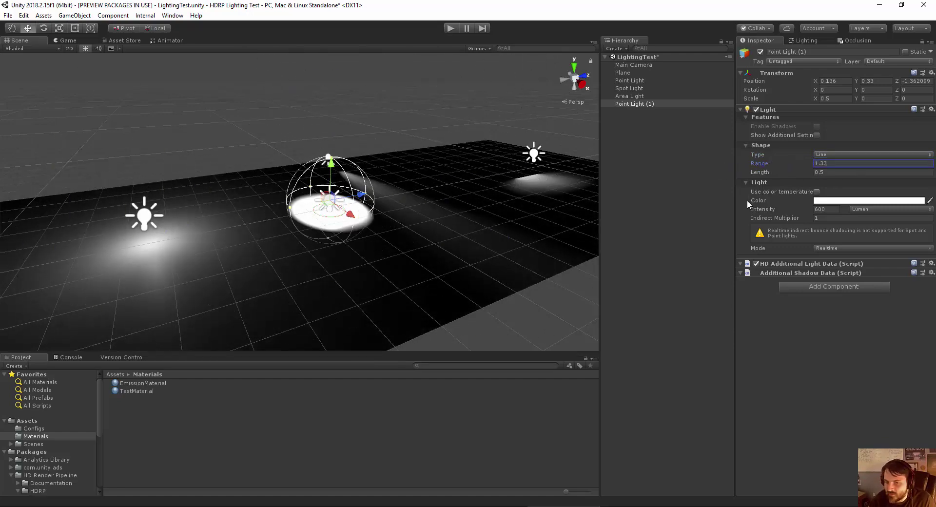
Set the line light's intensity to 1 with Lumen as the unit
click(834, 209)
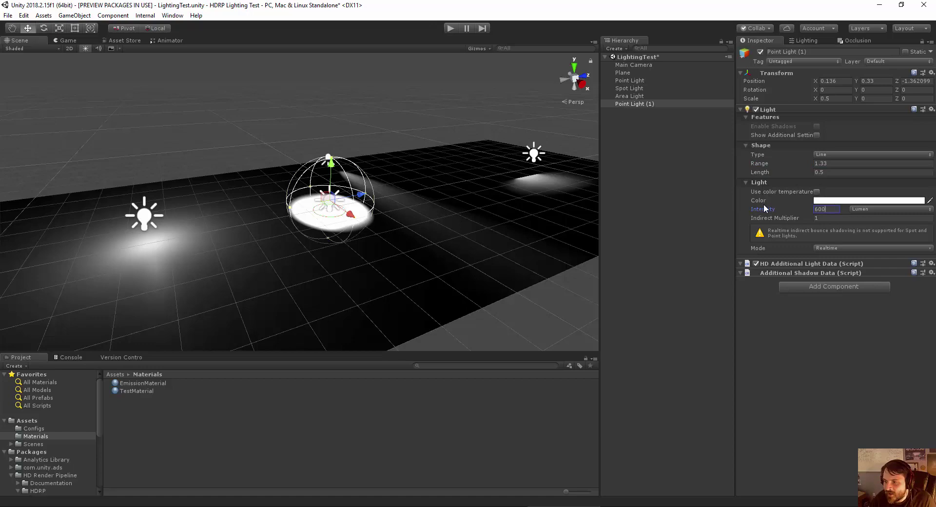
click(890, 209)
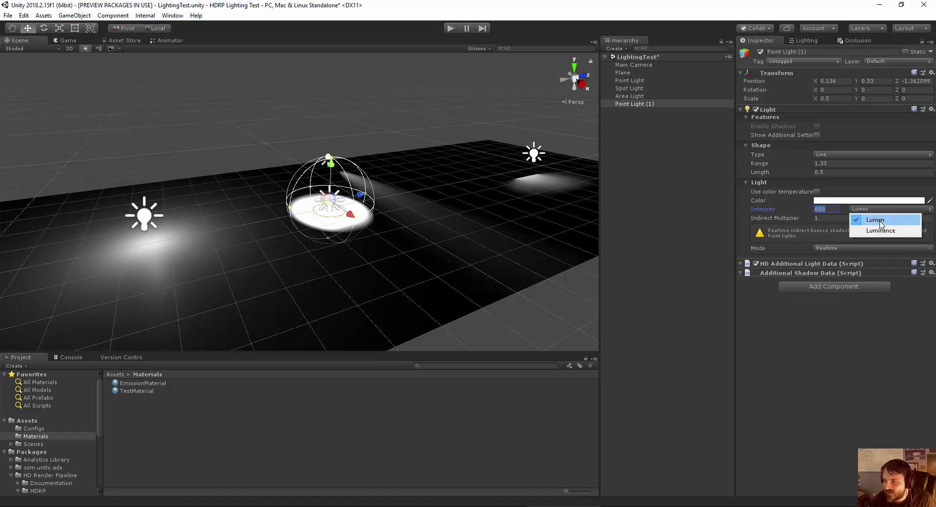
click(876, 220)
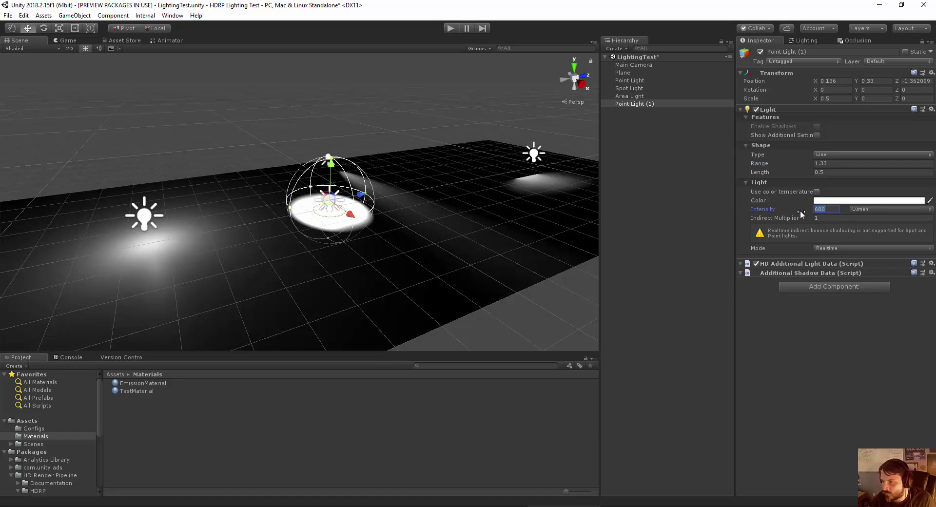
text(20)
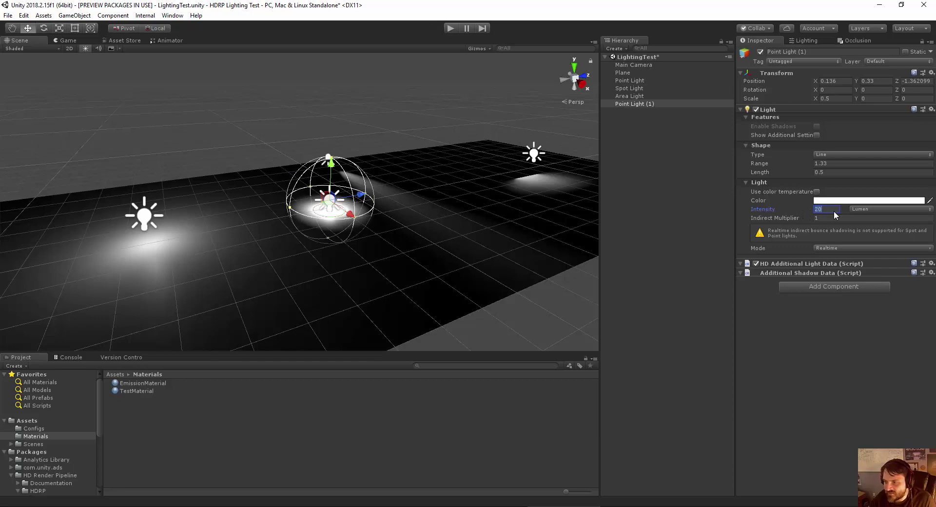
text(1)
Examine the line light's glow on the plane up close and compare it with the spot light
scroll(311, 205, up, 6)
right_drag(313, 215, 280, 190)
key(w)
key(d)
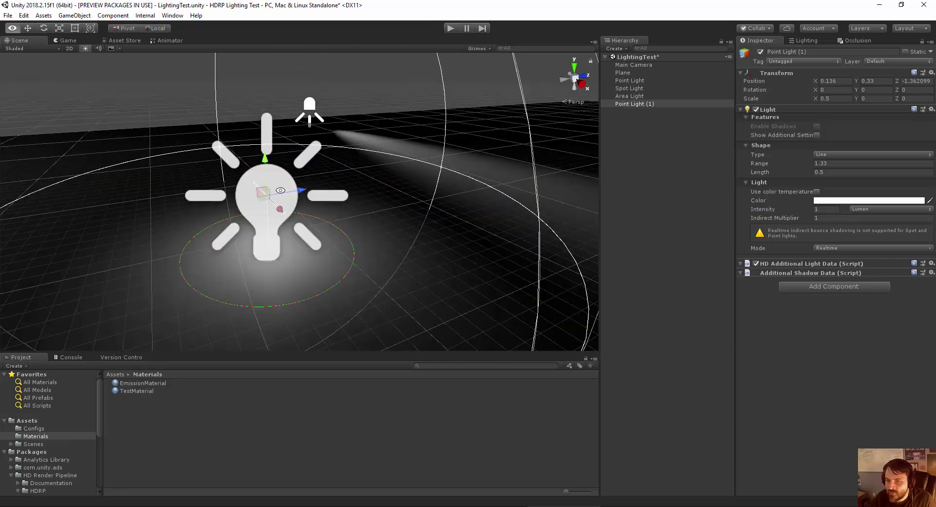
scroll(280, 190, down, 3)
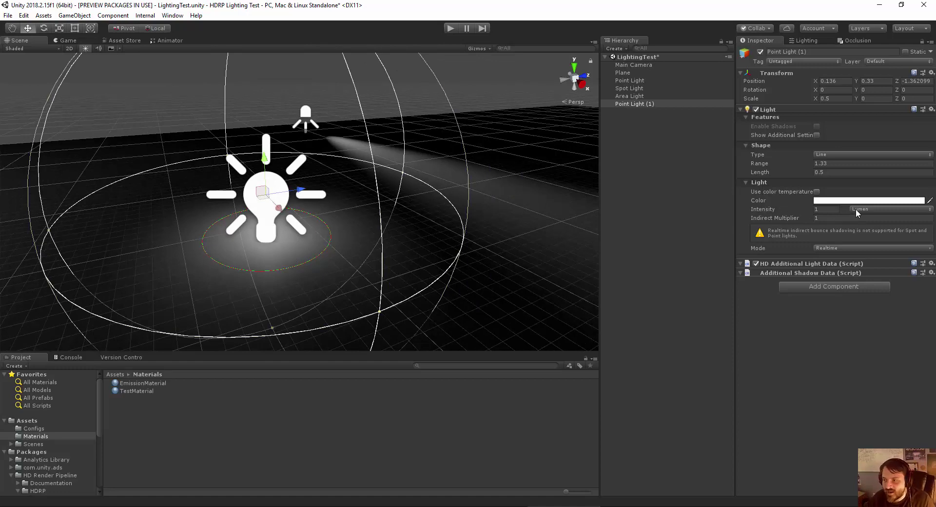
scroll(352, 190, down, 3)
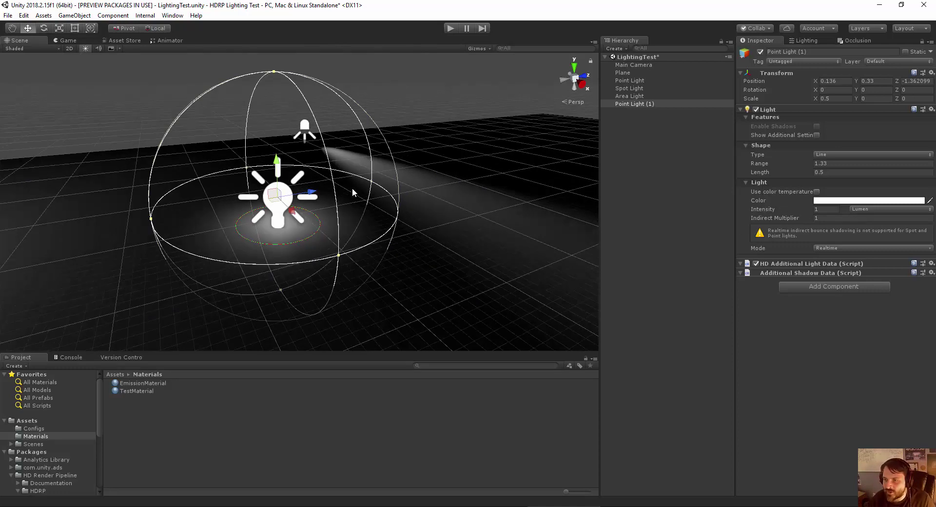
click(298, 129)
click(268, 203)
Add a directional light, check its intensity units, and move it above the plane to X -0.459, Y 2.1, Z -2.242
click(73, 16)
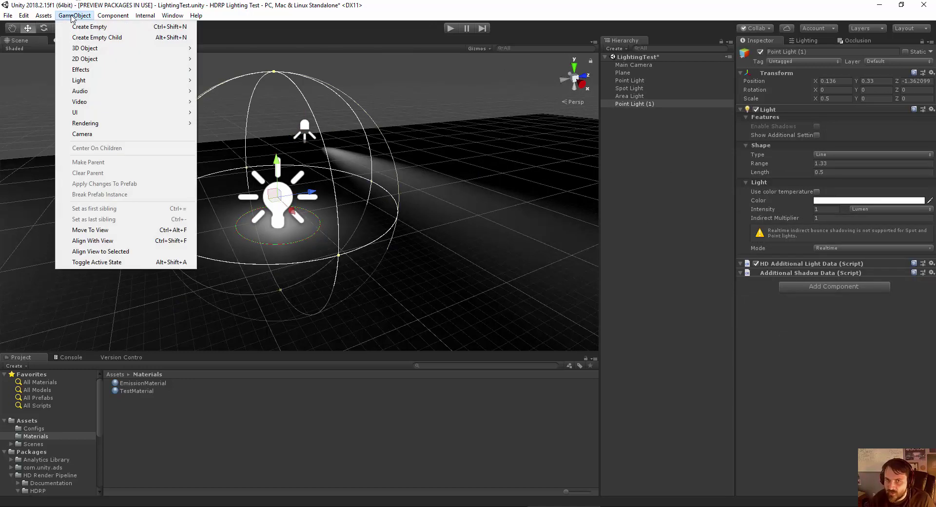
mouse_move(82, 81)
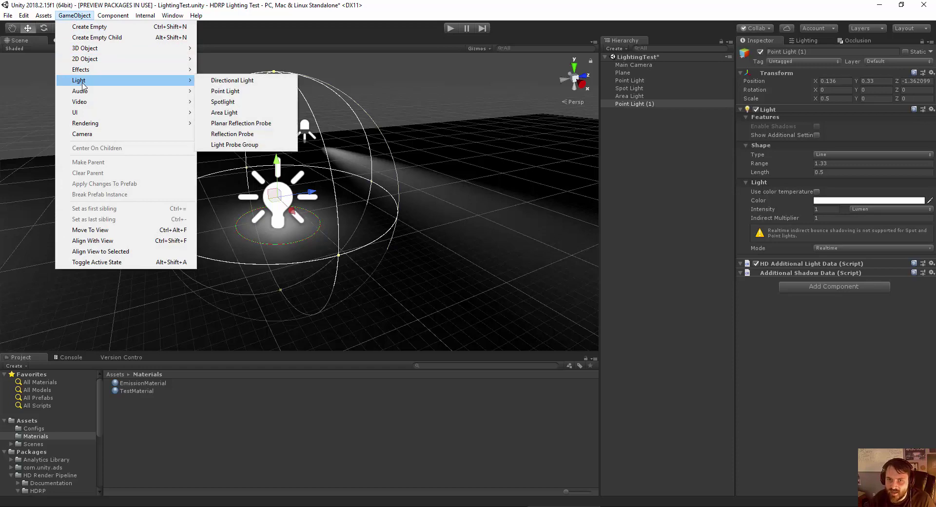
click(238, 80)
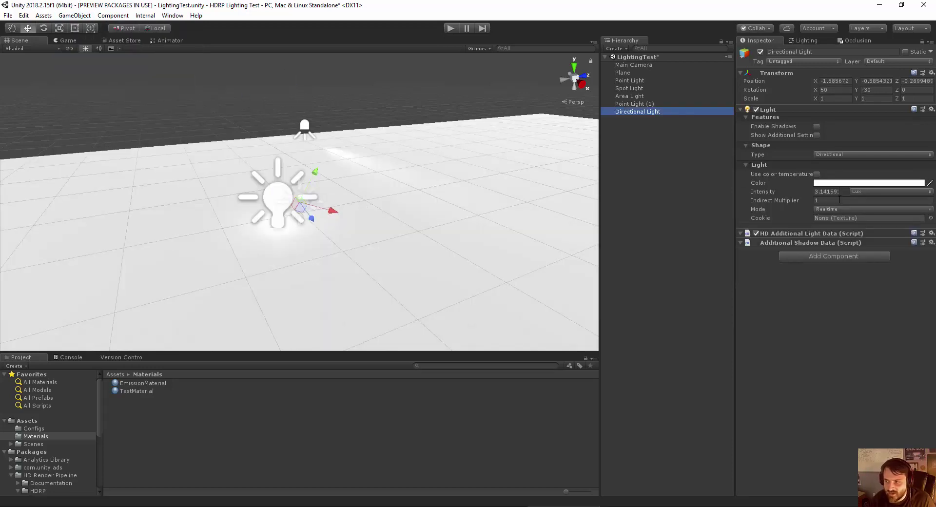
click(862, 191)
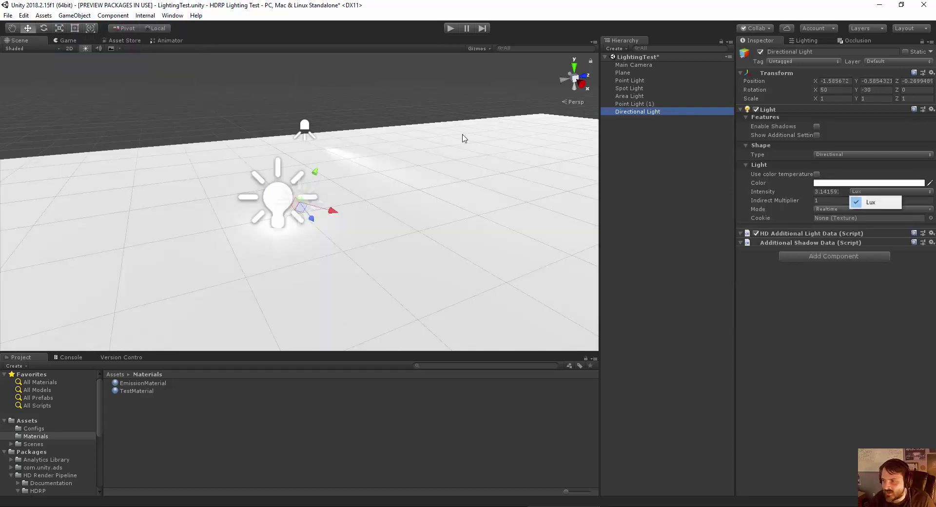
click(207, 114)
click(302, 208)
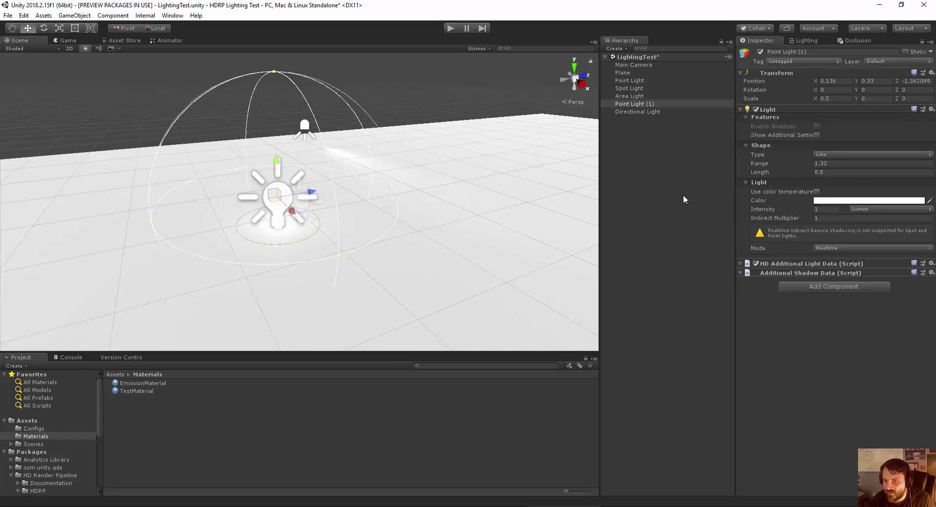
click(642, 111)
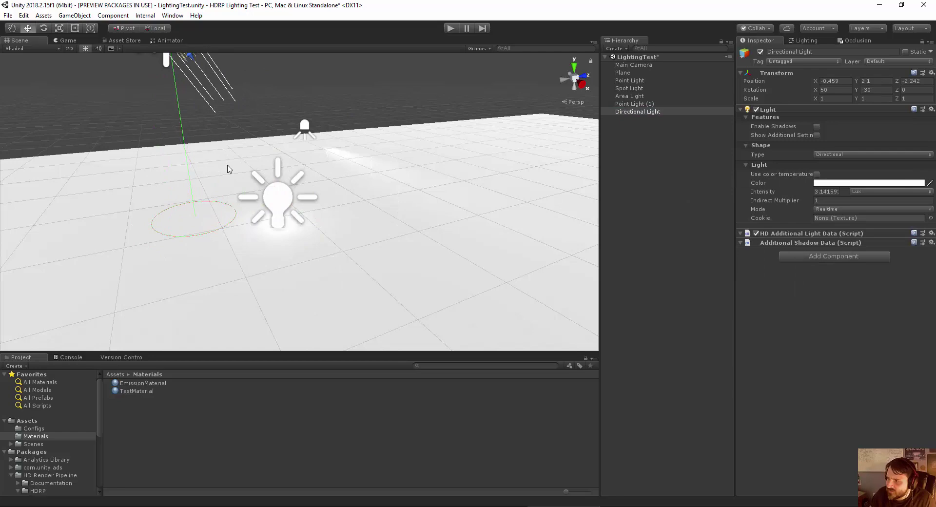
Delete the directional light from the scene
click(191, 103)
click(209, 82)
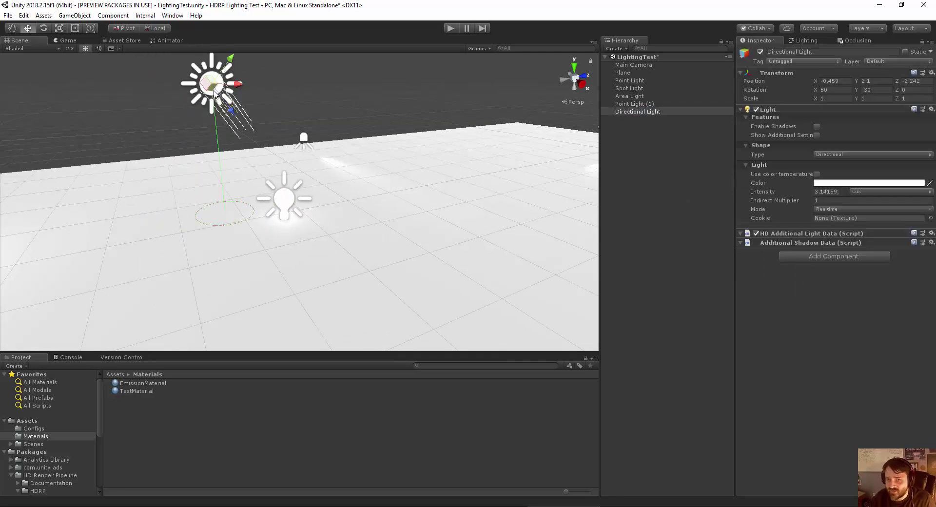
key(Delete)
Raise the line light's intensity to 1.78 lumen
click(286, 201)
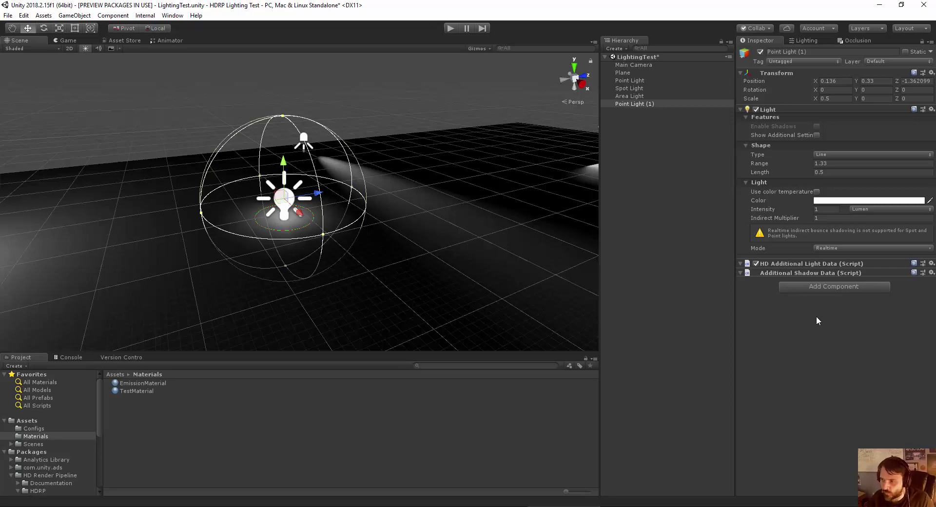
mouse_move(766, 209)
mouse_down()
mouse_move(797, 212)
mouse_move(768, 211)
mouse_up()
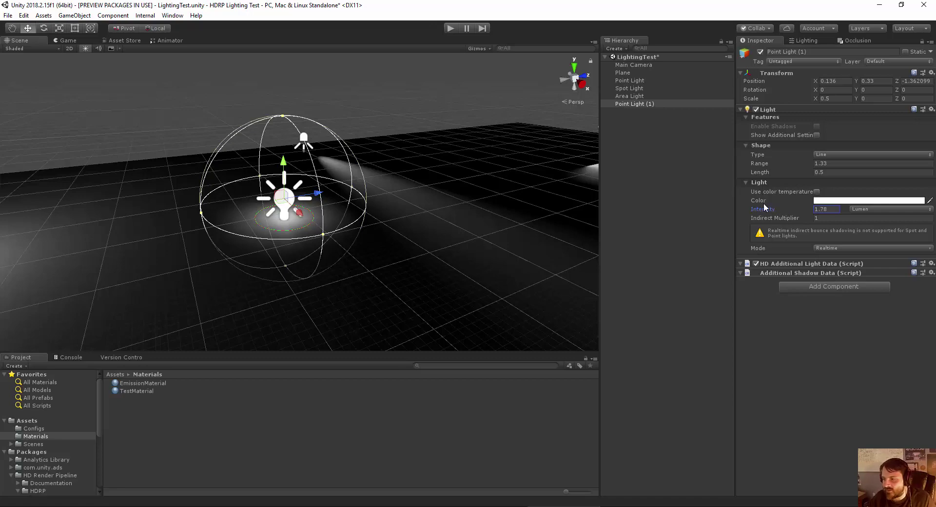
scroll(511, 198, up, 3)
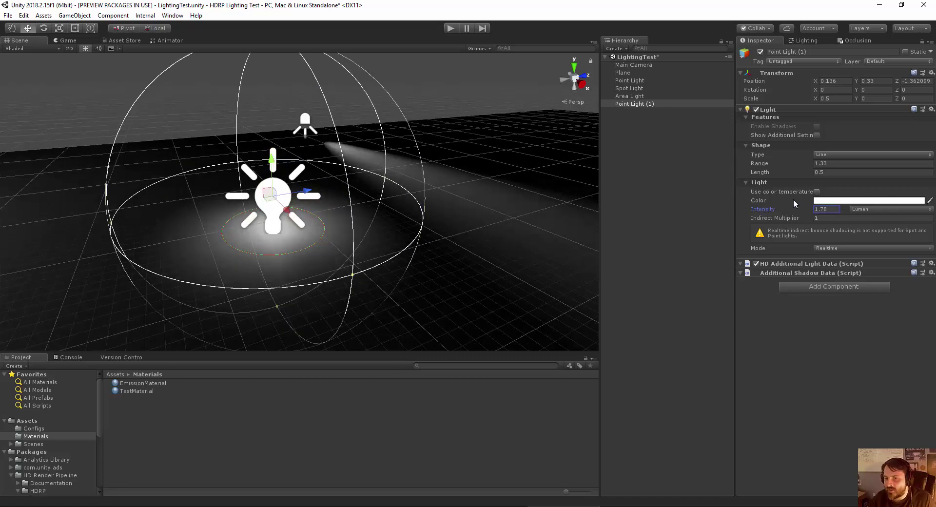
Enable color temperature on the line light, try a cold blue tone, and set the temperature to a warm 2369
click(817, 192)
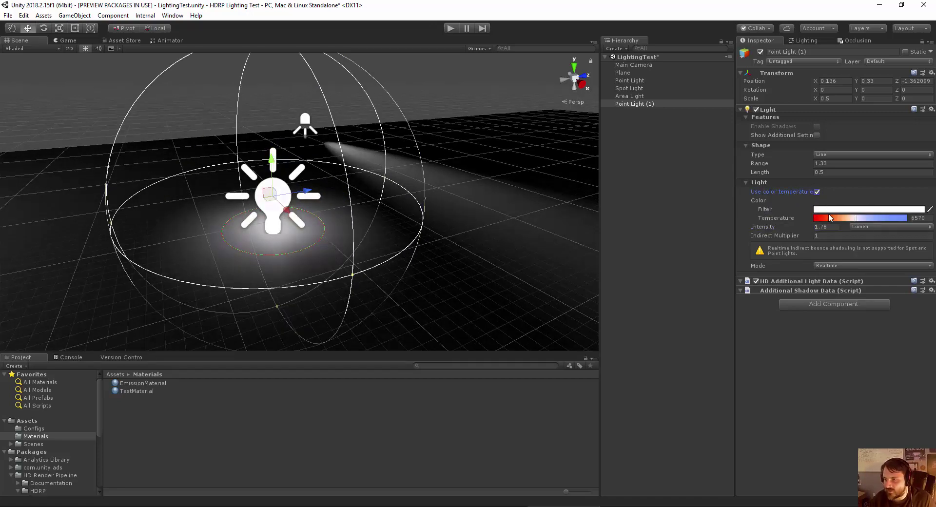
click(906, 219)
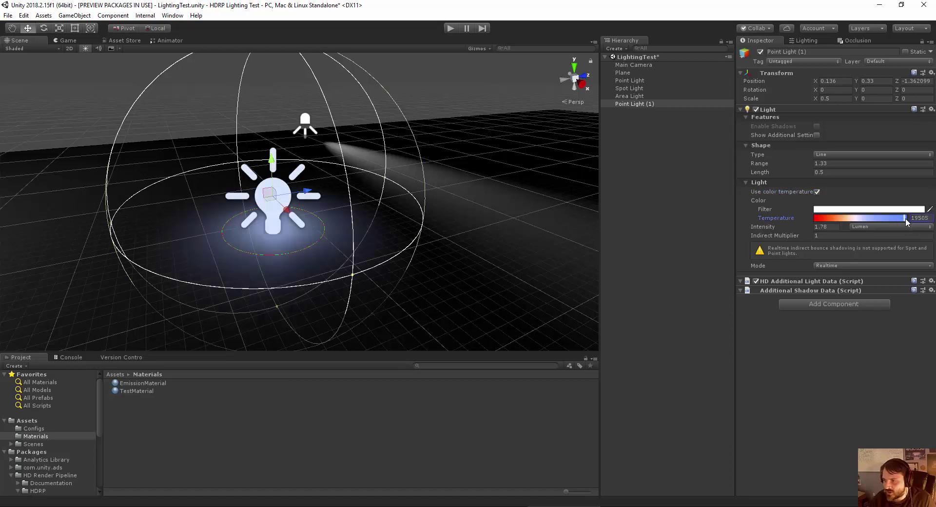
mouse_move(835, 223)
mouse_down()
mouse_move(778, 223)
mouse_move(826, 224)
mouse_move(814, 231)
mouse_move(909, 250)
mouse_move(859, 231)
mouse_move(814, 233)
mouse_move(828, 234)
mouse_up()
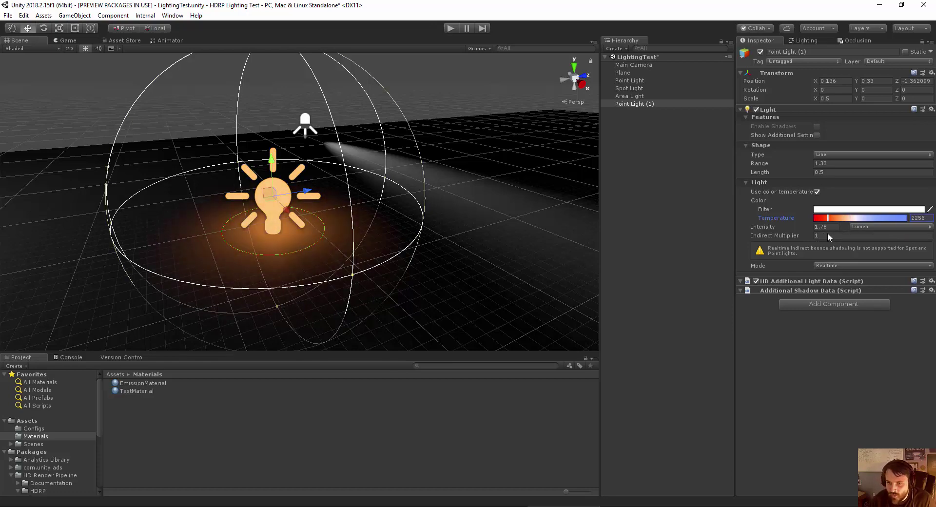
scroll(153, 209, down, 2)
click(129, 133)
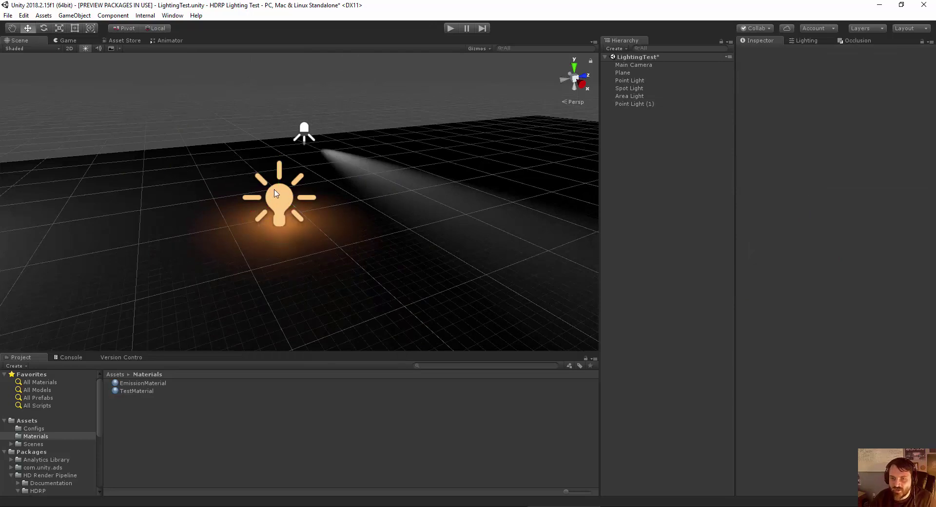
Raise the line light above the plane to Y 0.701 and set its range to 1.56
click(280, 162)
drag(280, 162, 276, 130)
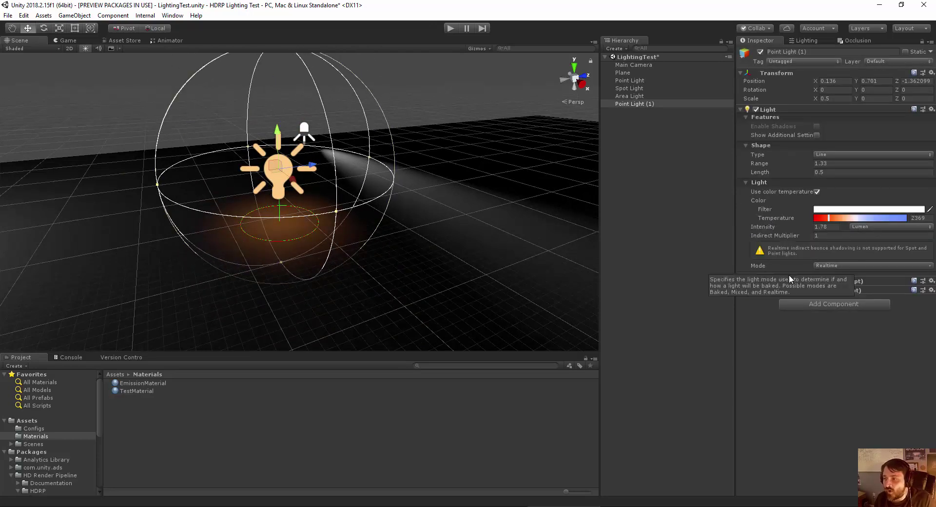
drag(775, 166, 769, 166)
Set the line light's color temperature to 5997 and its filter to green 57FF00, toggling color temperature off and on to compare
drag(829, 218, 872, 226)
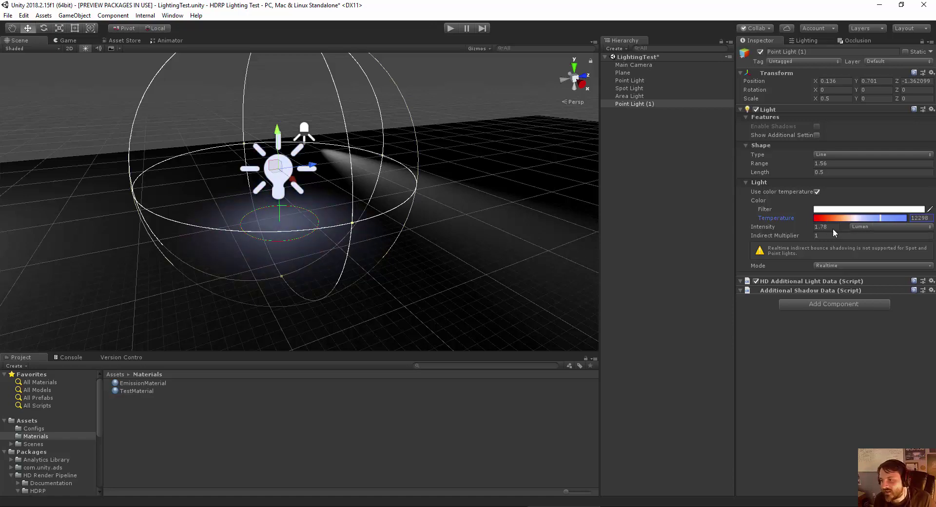
drag(880, 218, 830, 214)
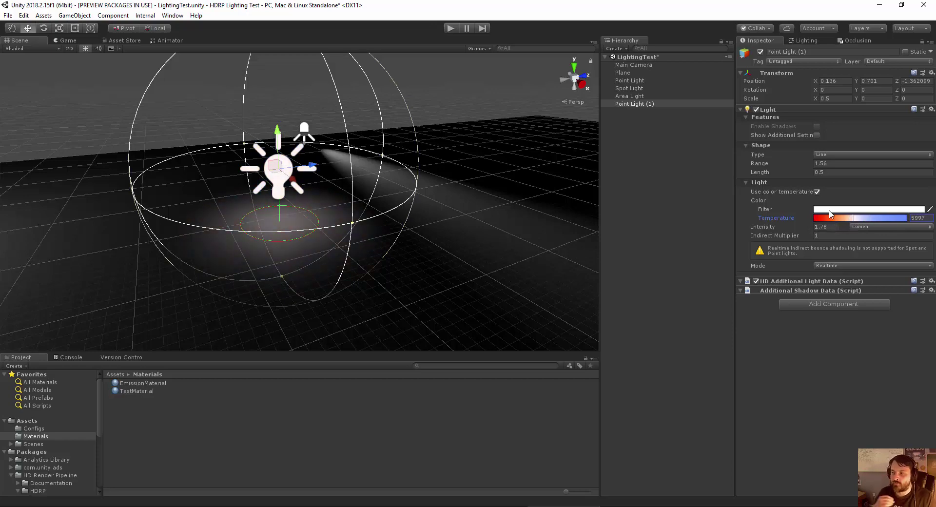
click(834, 210)
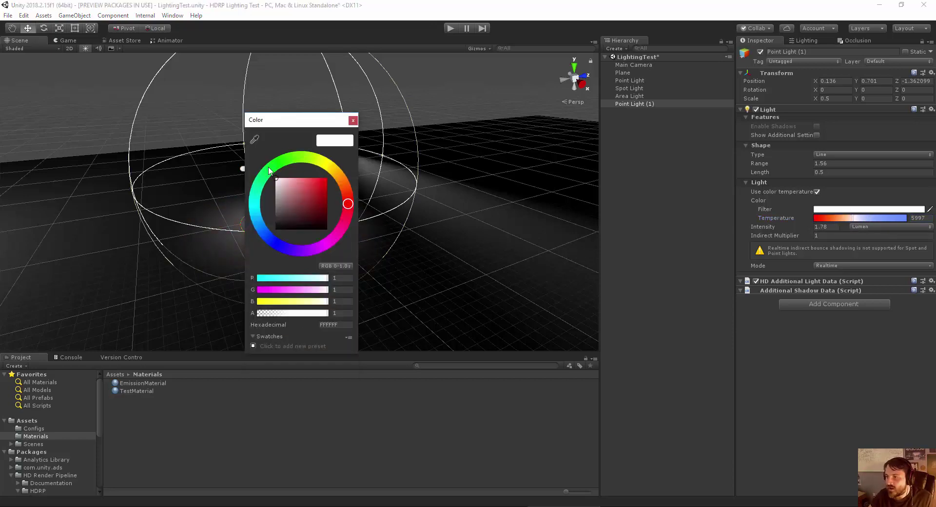
drag(268, 170, 296, 157)
drag(287, 204, 350, 177)
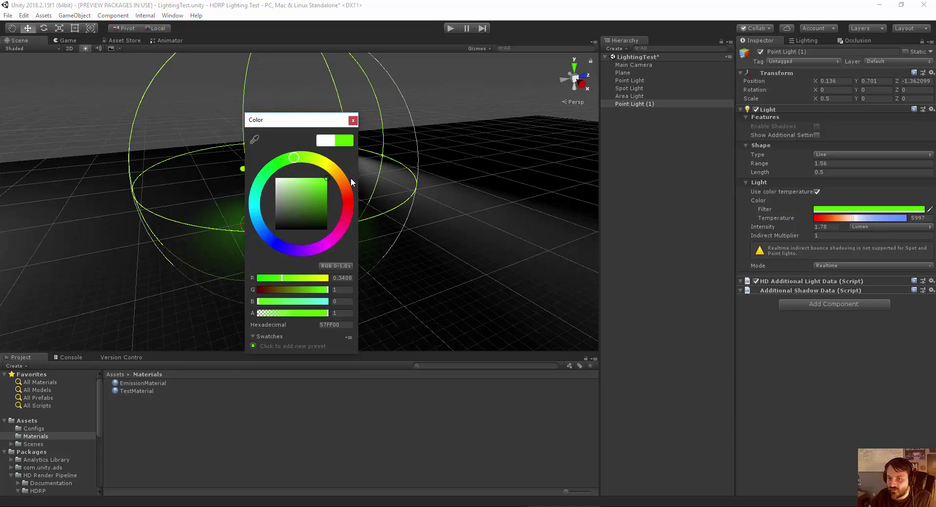
click(353, 120)
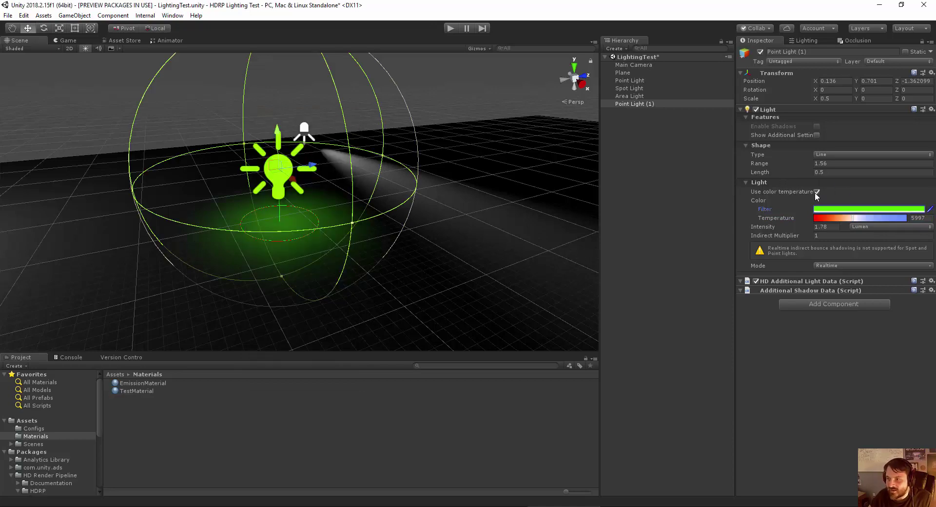
click(817, 192)
click(817, 192)
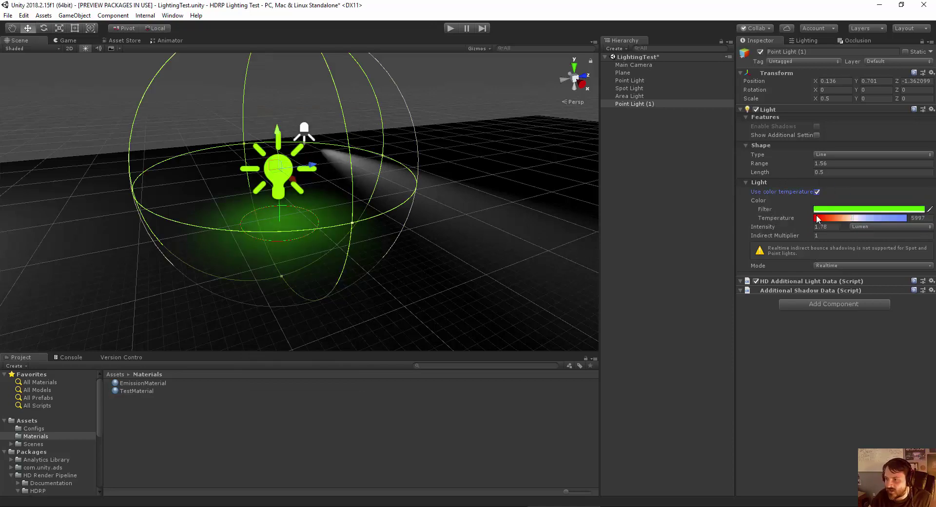
Change the line light's filter to magenta FF00DB and set its color temperature to 13635
click(843, 211)
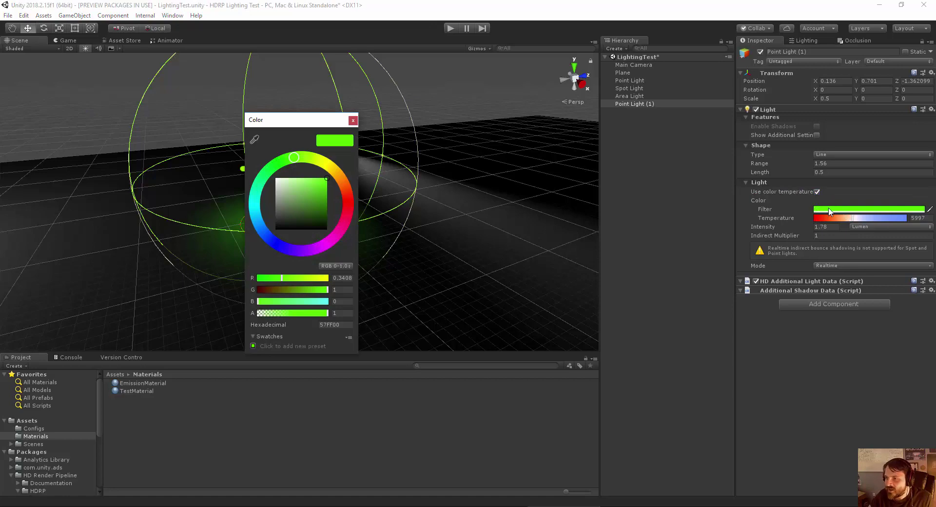
drag(315, 163, 334, 170)
drag(287, 122, 471, 131)
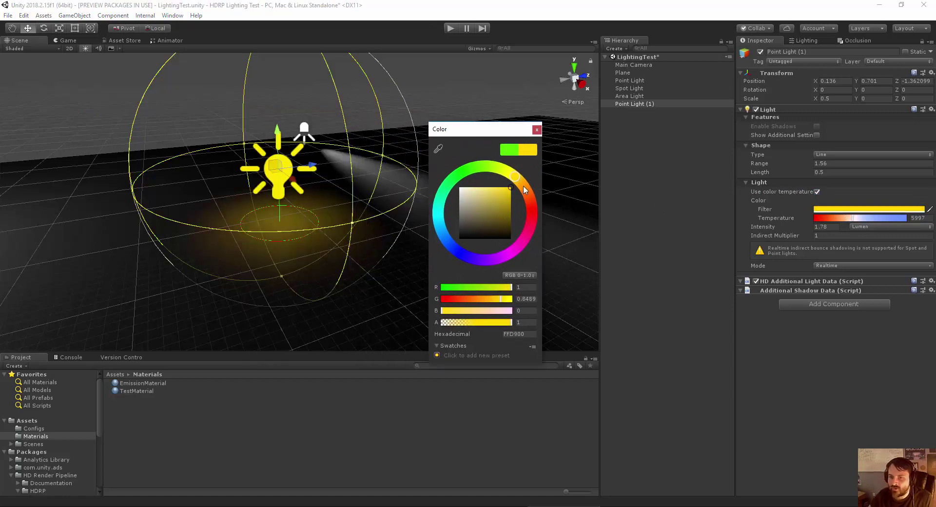
drag(525, 190, 524, 260)
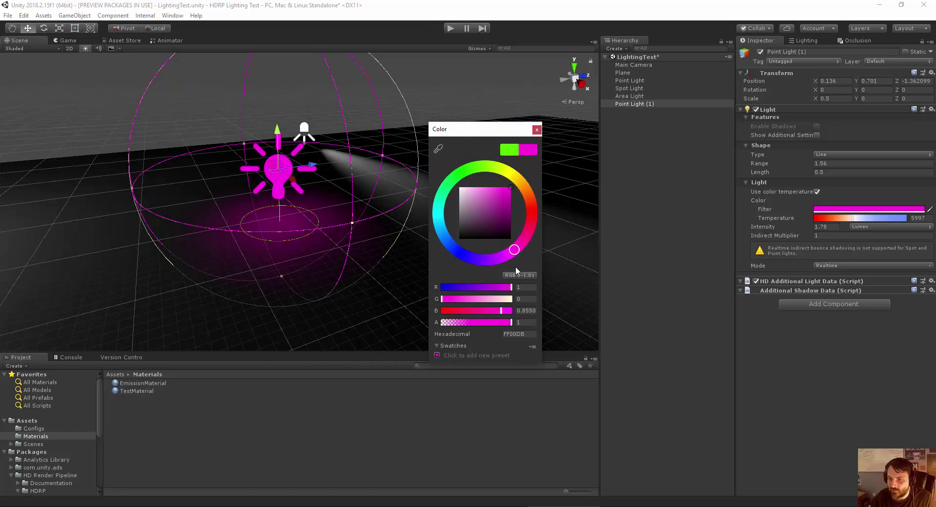
mouse_move(849, 220)
mouse_down()
mouse_move(822, 224)
mouse_move(860, 229)
mouse_up()
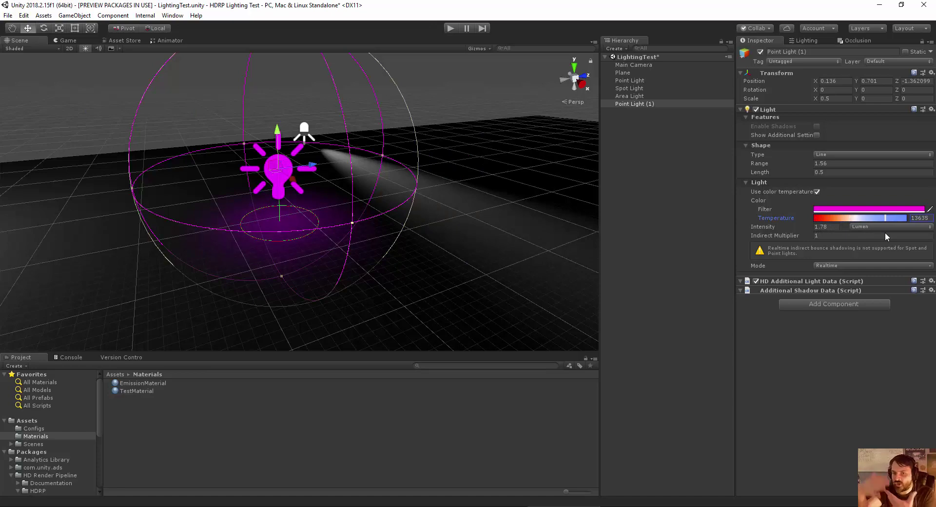
Set the magenta line light's intensity to 1.61 lumen
alt+drag(188, 154, 149, 137)
middle_drag(175, 143, 198, 165)
scroll(198, 165, up, 3)
mouse_move(771, 230)
mouse_down()
mouse_move(809, 233)
mouse_move(780, 231)
mouse_up()
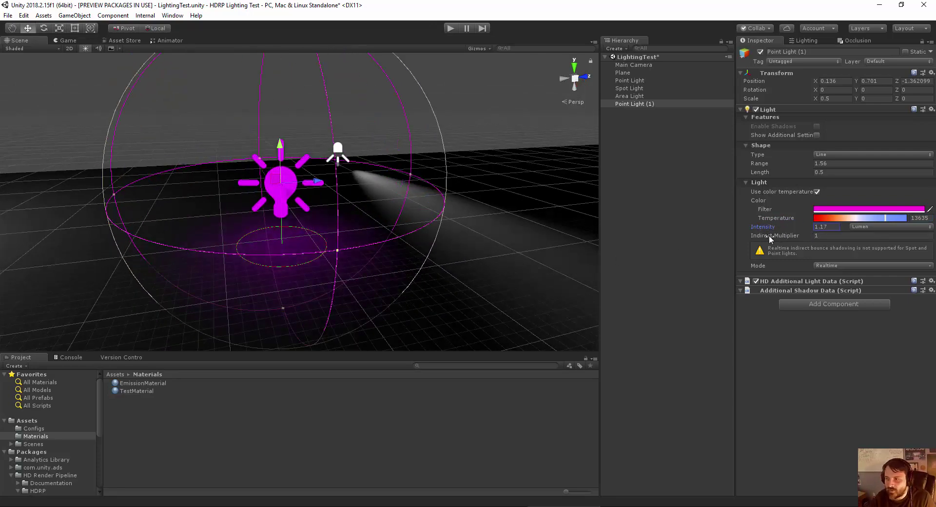
Extend the line light's length to 4.72
click(759, 176)
drag(771, 173, 817, 184)
scroll(221, 151, down, 3)
alt+drag(221, 151, 330, 201)
scroll(451, 215, up, 1)
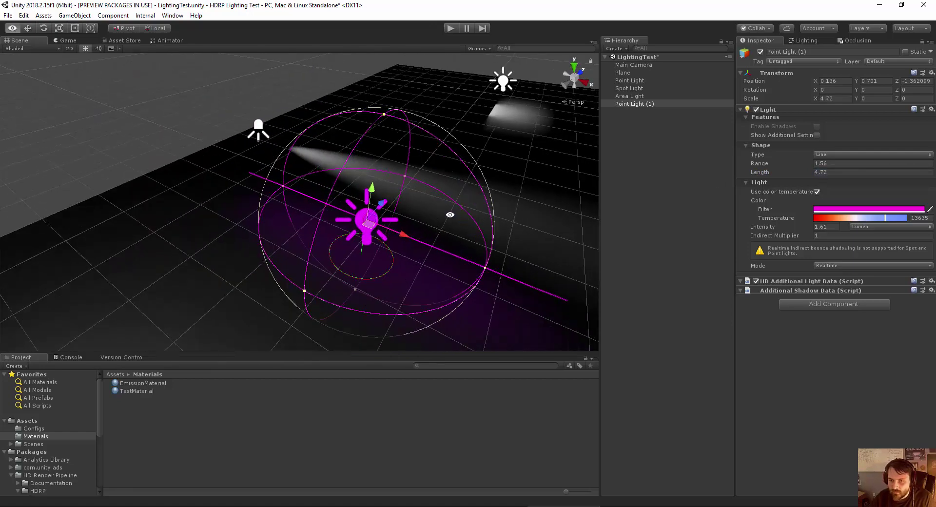
Increase the line light's range to 4.12 and reset its filter color to white
drag(763, 166, 807, 182)
click(844, 209)
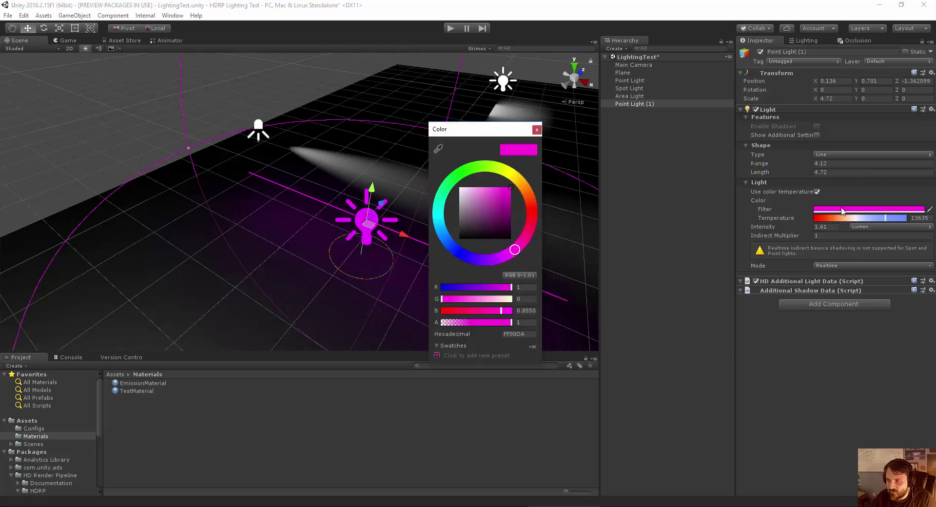
drag(468, 202, 425, 172)
alt+drag(208, 244, 223, 249)
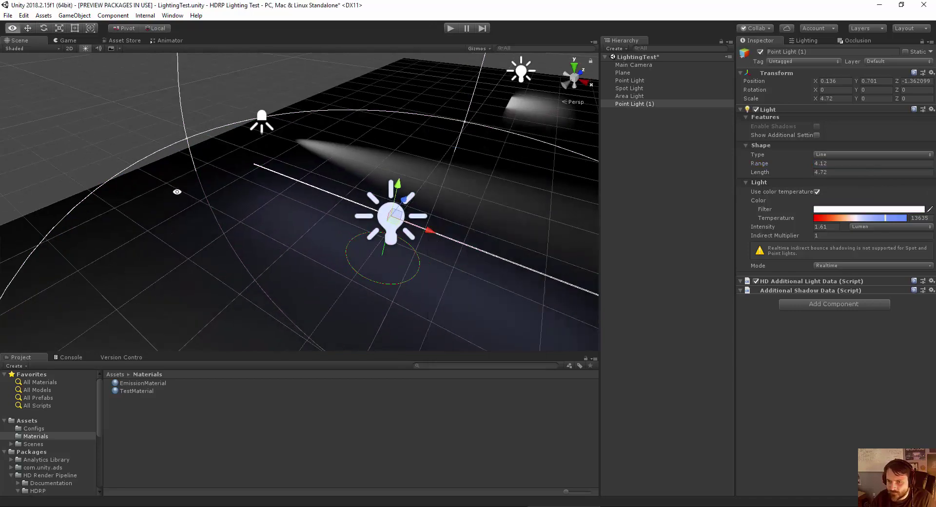
alt+drag(239, 212, 313, 214)
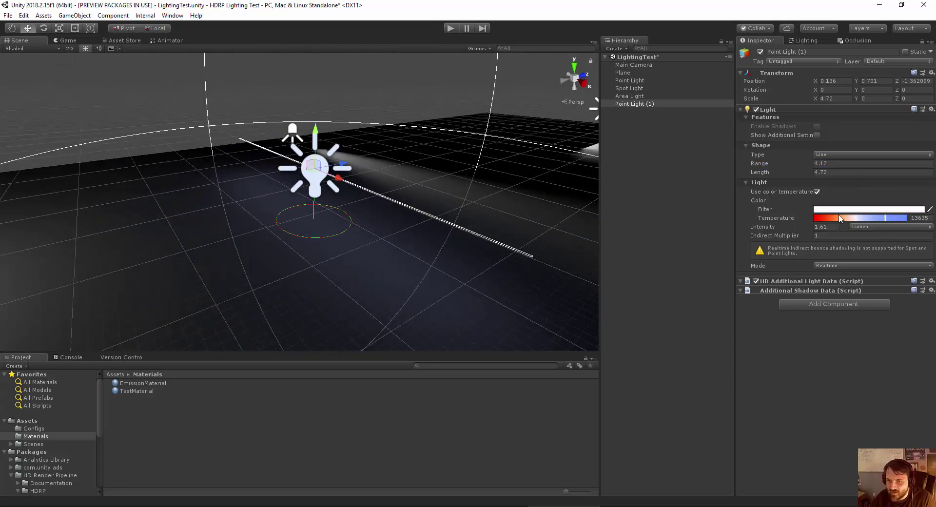
Set the line light's color temperature to 10184 and its length to 5.95
drag(840, 219, 872, 223)
mouse_move(765, 171)
mouse_down()
mouse_move(788, 173)
mouse_move(773, 177)
mouse_up()
alt+drag(503, 172, 354, 146)
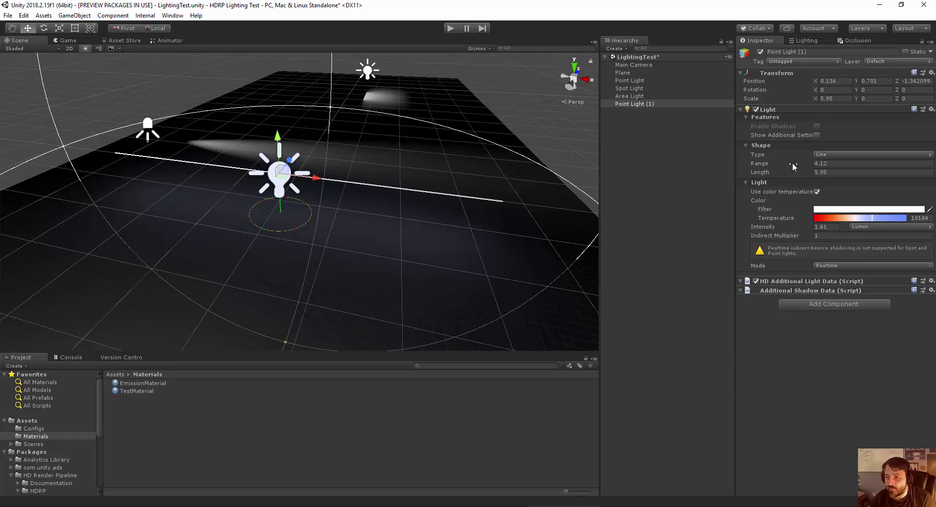
Reduce the line light's range to 3.83 and raise its intensity to 19.52 lumen
mouse_move(763, 166)
mouse_down()
mouse_move(800, 168)
mouse_move(203, 174)
mouse_move(764, 179)
mouse_up()
drag(764, 228, 918, 230)
scroll(214, 197, down, 7)
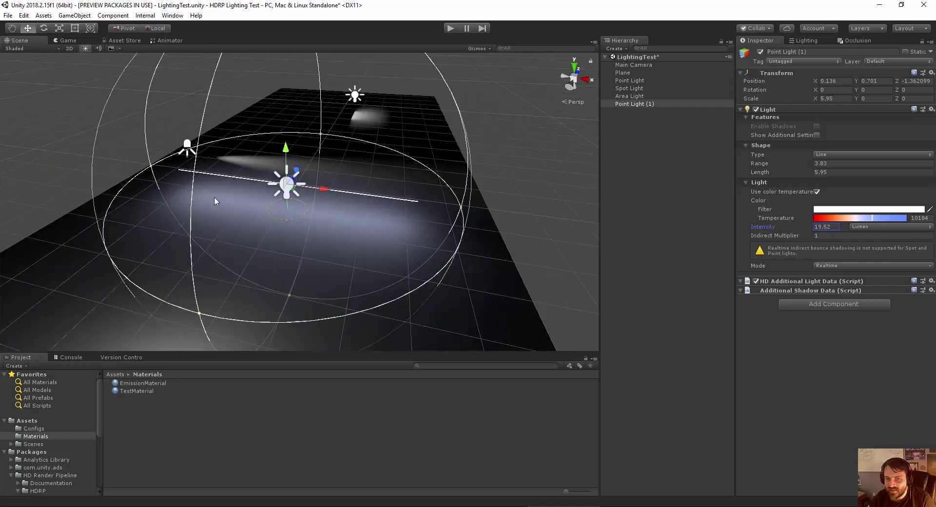
Move the line light closer to the plane, to Y 0.548 and Z -2.23, and check its glow from several angles
alt+drag(253, 208, 164, 181)
drag(264, 159, 236, 174)
alt+scroll(156, 197, up, 2)
alt+middle_drag(156, 197, 215, 194)
drag(261, 134, 182, 46)
alt+scroll(263, 169, up, 7)
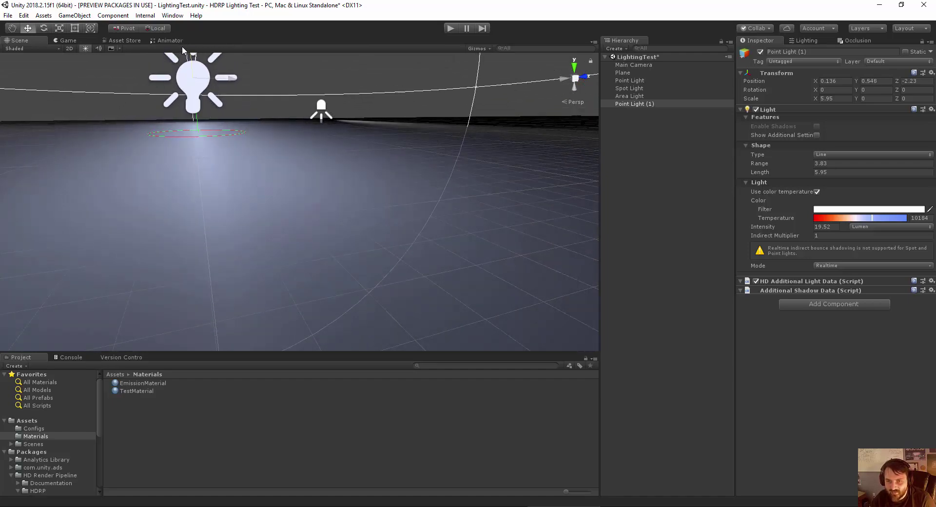
scroll(160, 140, down, 5)
alt+drag(161, 140, 190, 214)
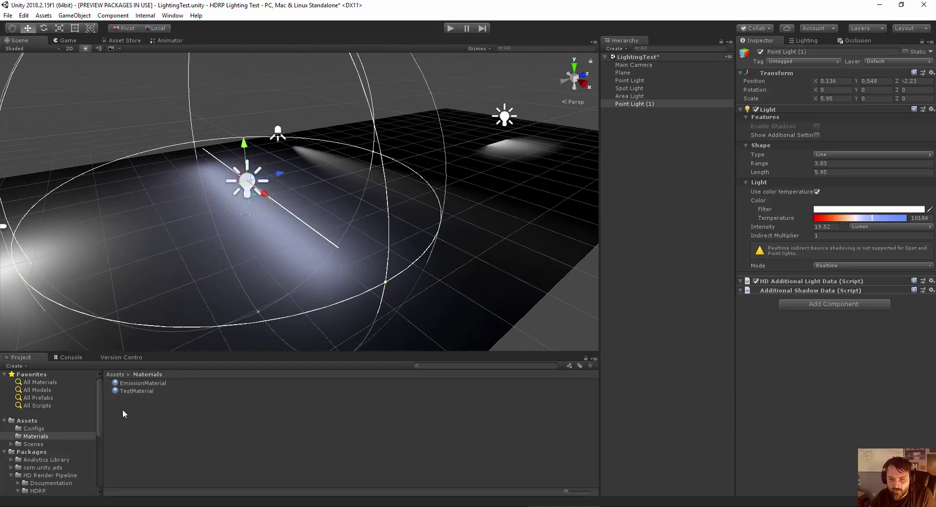
Create a new material named ReflectiveMaterial in the Materials folder and select it
right_click(121, 389)
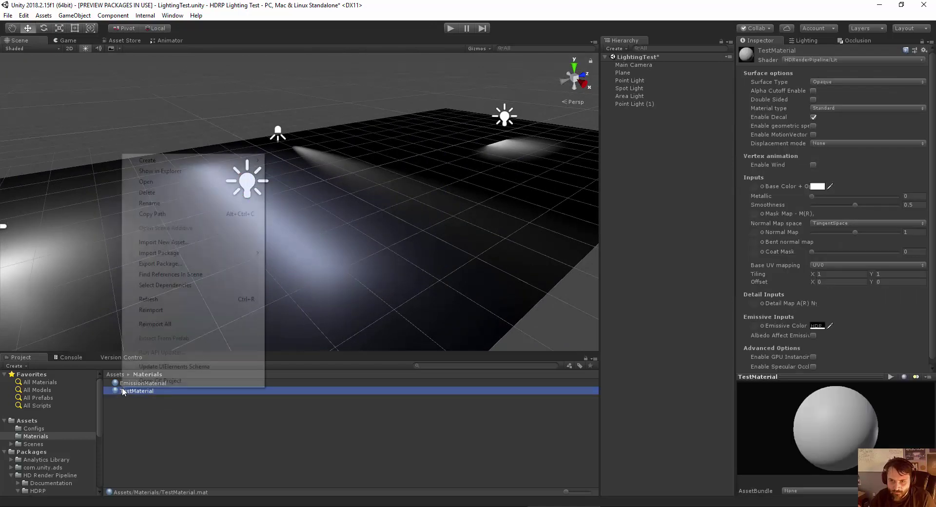
click(125, 408)
right_click(120, 401)
mouse_move(198, 175)
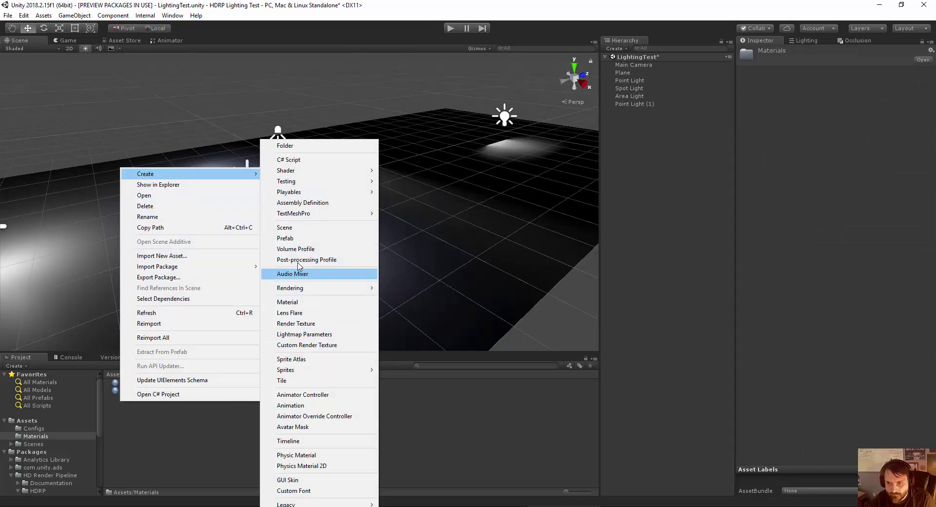
click(305, 302)
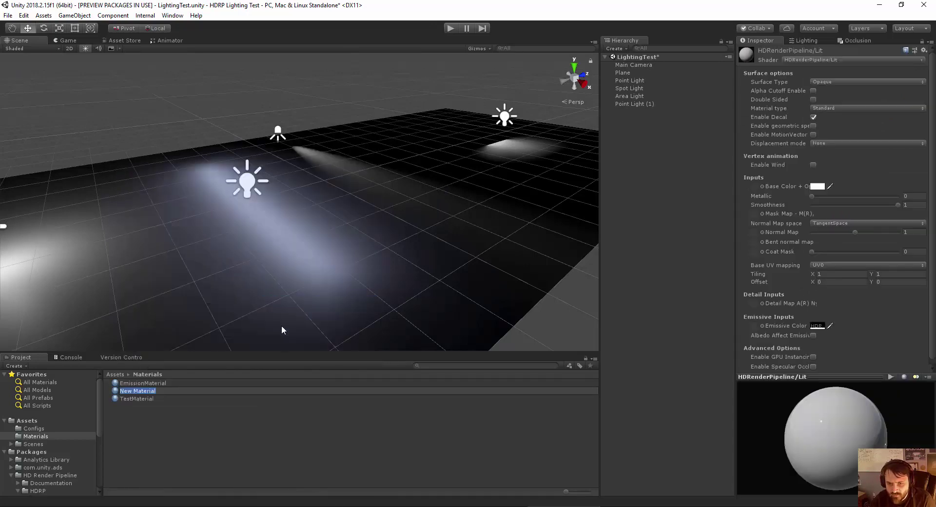
text(Reflection)
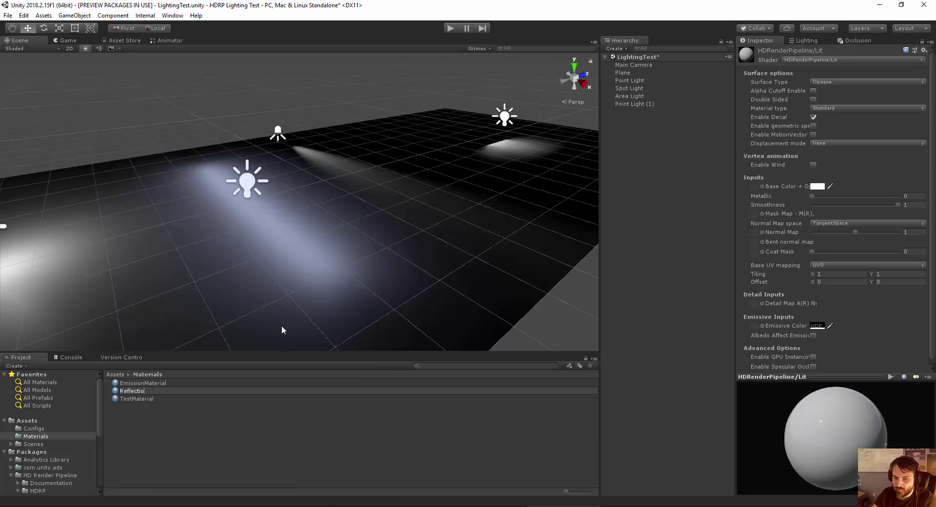
key(BackSpace)
text(veMaterial)
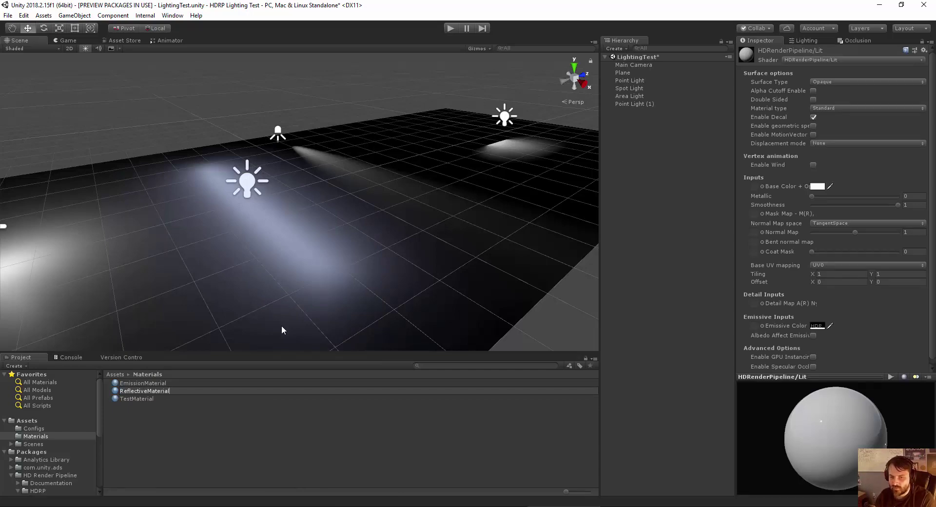
key(Return)
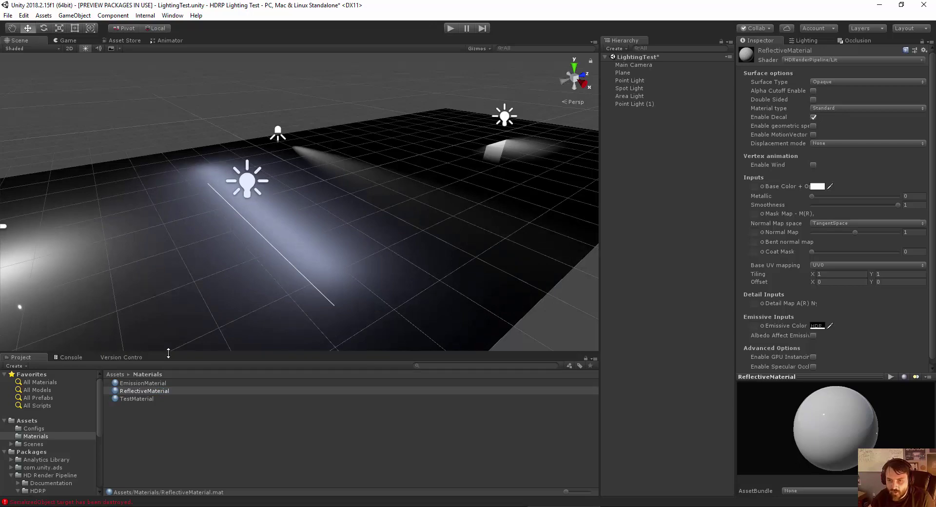
click(132, 393)
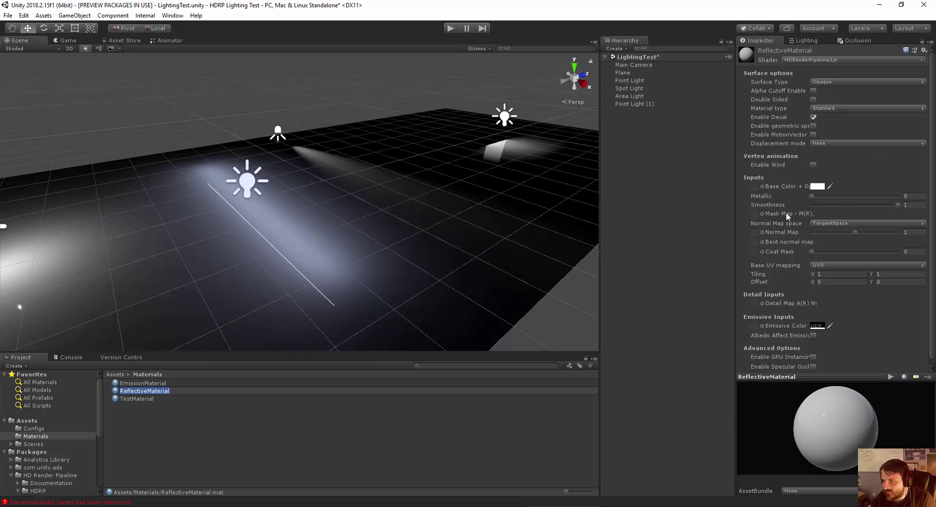
Lower ReflectiveMaterial's smoothness to 0.825 and examine the light reflections on the plane up close
mouse_move(896, 204)
mouse_down()
mouse_move(774, 208)
mouse_move(884, 210)
mouse_up()
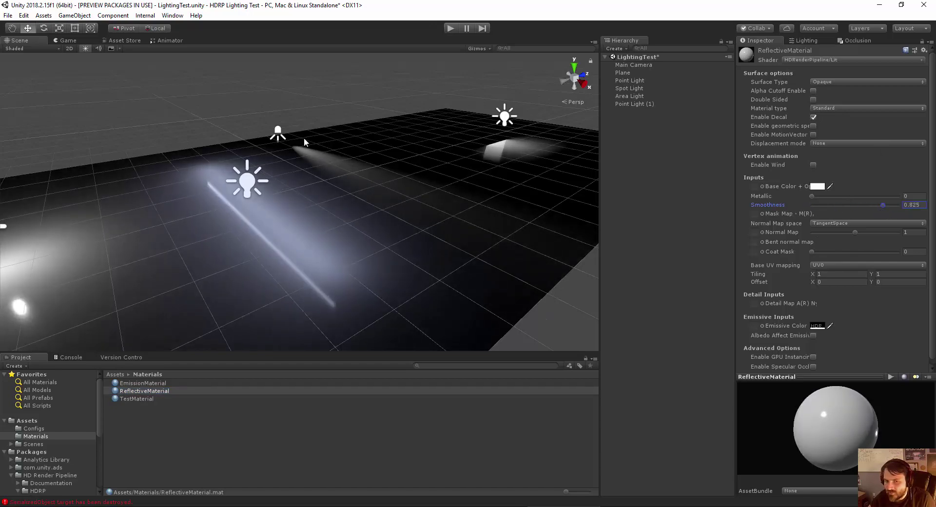
scroll(373, 168, up, 2)
scroll(373, 167, up, 1)
middle_drag(228, 170, 267, 180)
alt+drag(268, 180, 179, 151)
scroll(261, 180, up, 3)
right_drag(179, 152, 263, 143)
mouse_move(264, 143)
alt+mouse_down()
mouse_move(223, 155)
mouse_move(274, 137)
alt+mouse_up()
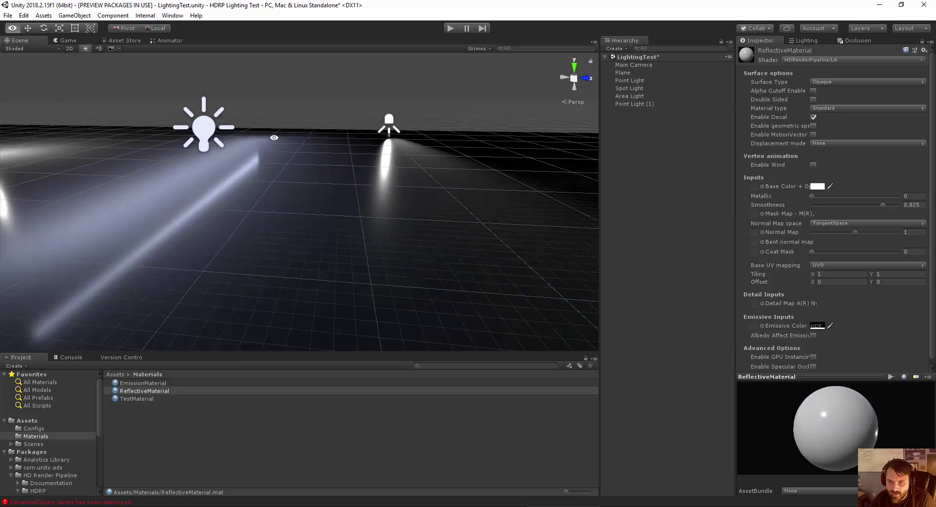
Reduce ReflectiveMaterial's smoothness to 0.695 and check the softened reflections across the plane
mouse_move(882, 205)
mouse_down()
mouse_move(782, 210)
mouse_move(882, 215)
mouse_up()
right_drag(405, 134, 457, 170)
drag(882, 205, 872, 223)
alt+drag(129, 75, 296, 147)
right_drag(297, 146, 281, 203)
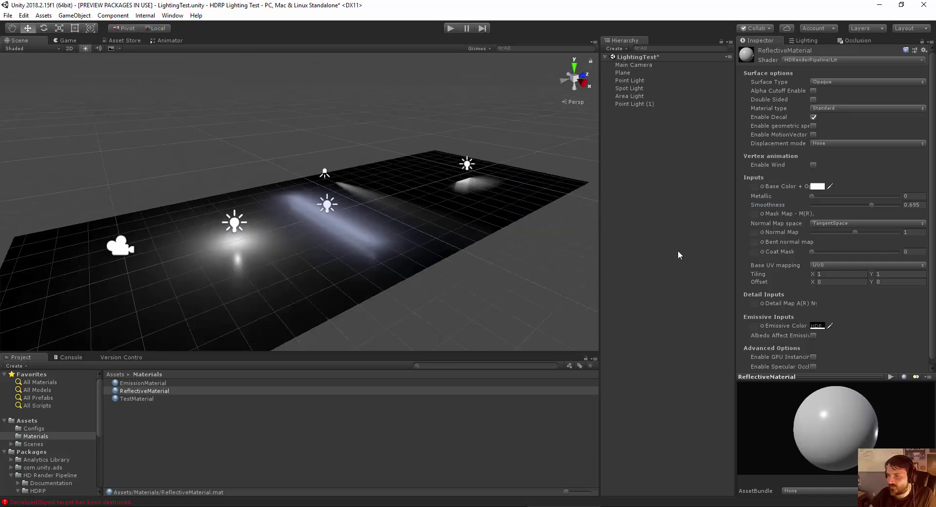
scroll(196, 303, up, 5)
scroll(364, 204, up, 3)
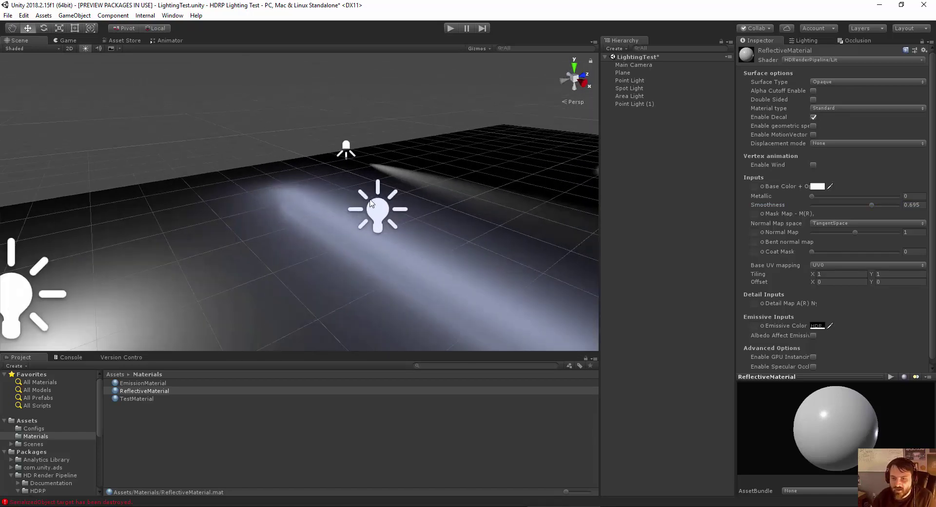
Select the line light and examine its reflection on the plane from different angles
click(372, 200)
middle_drag(271, 241, 212, 196)
right_drag(212, 196, 139, 266)
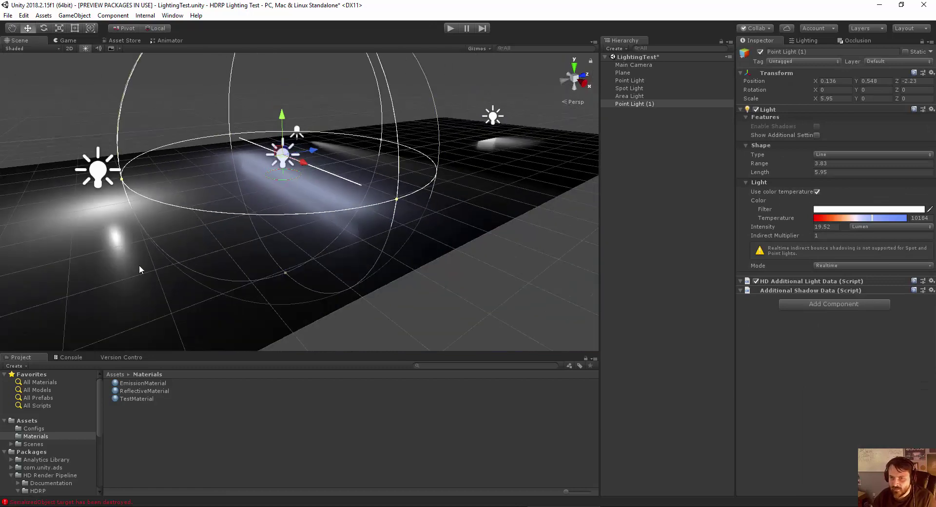
alt+drag(315, 115, 244, 147)
scroll(244, 147, up, 4)
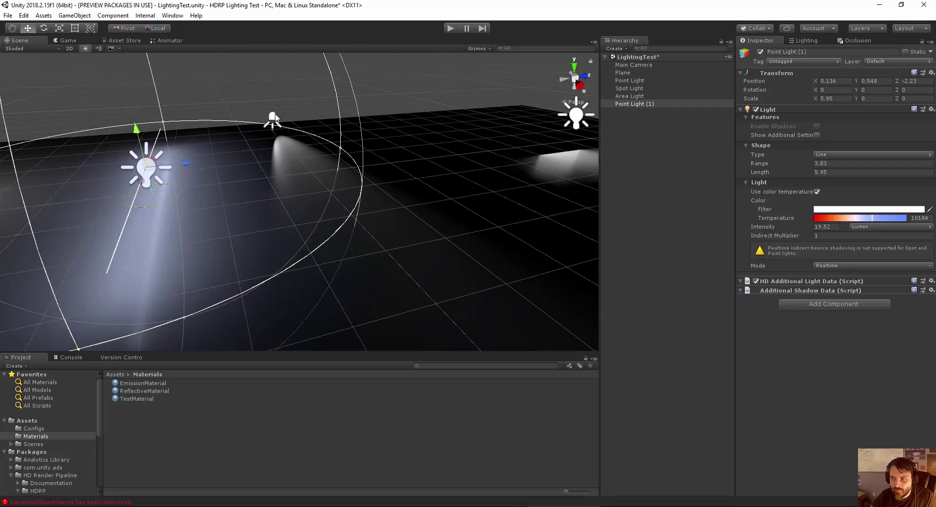
Select the first Point Light, enable its shadows and show its additional settings
alt+drag(486, 154, 242, 200)
middle_drag(242, 200, 409, 204)
click(409, 205)
key(f)
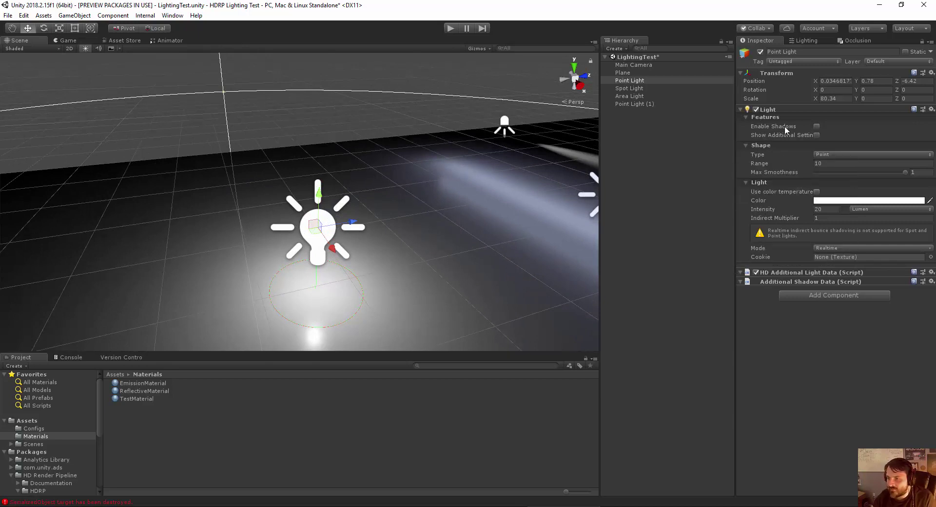
click(818, 127)
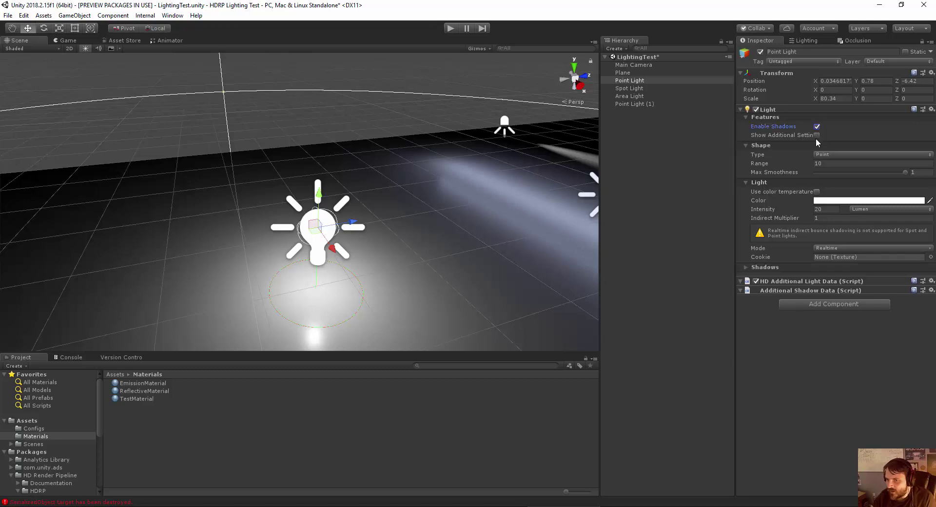
click(817, 136)
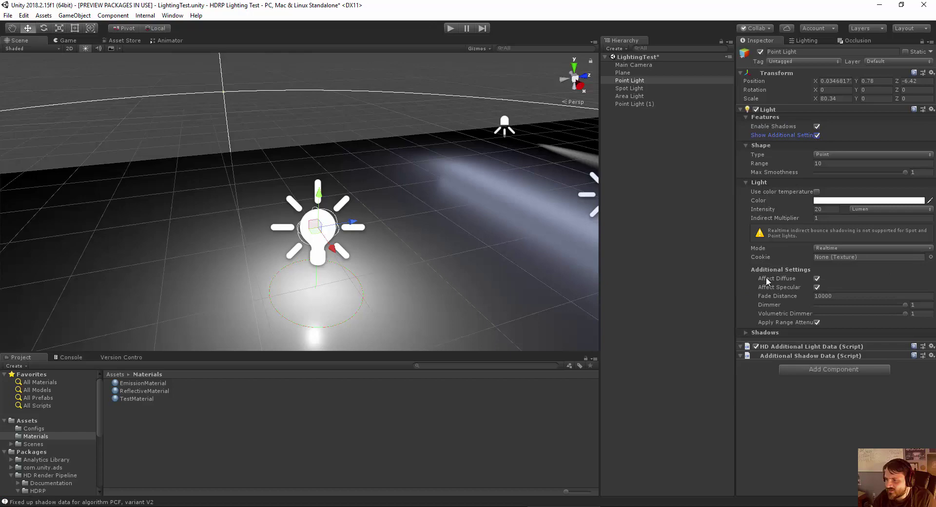
Turn off Affect Diffuse on the point light and move the light to X -0.496, Z -6.773
scroll(439, 206, down, 5)
scroll(438, 205, up, 4)
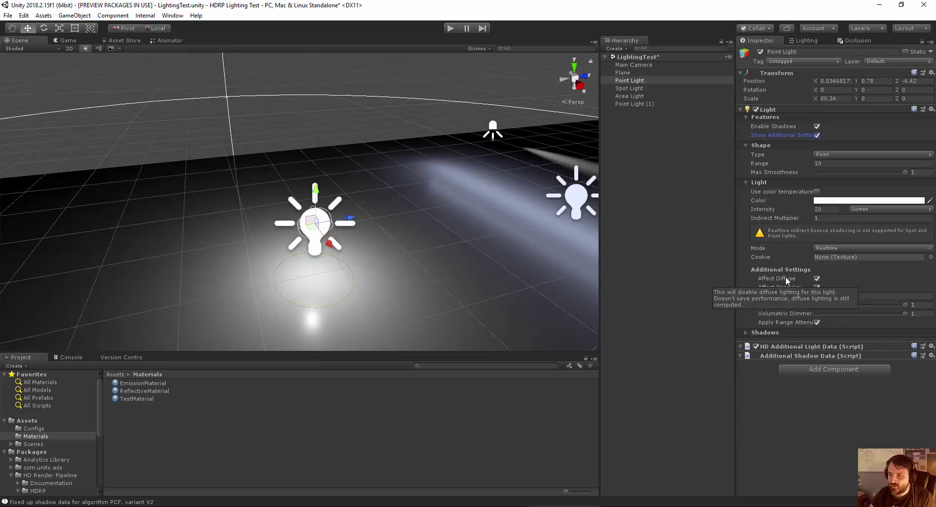
alt+drag(292, 247, 309, 197)
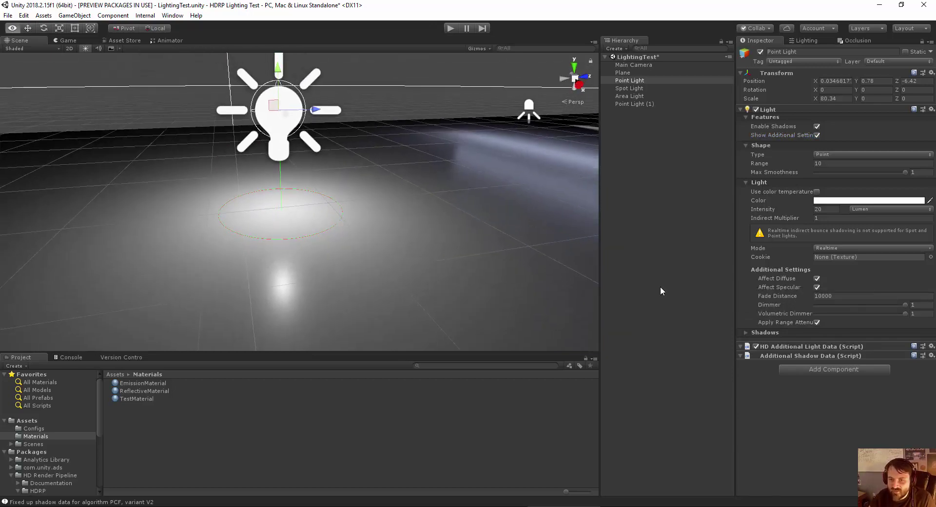
click(818, 280)
mouse_move(404, 274)
alt+mouse_down()
mouse_move(364, 254)
mouse_move(104, 195)
mouse_move(417, 122)
mouse_move(262, 238)
mouse_move(390, 266)
alt+mouse_up()
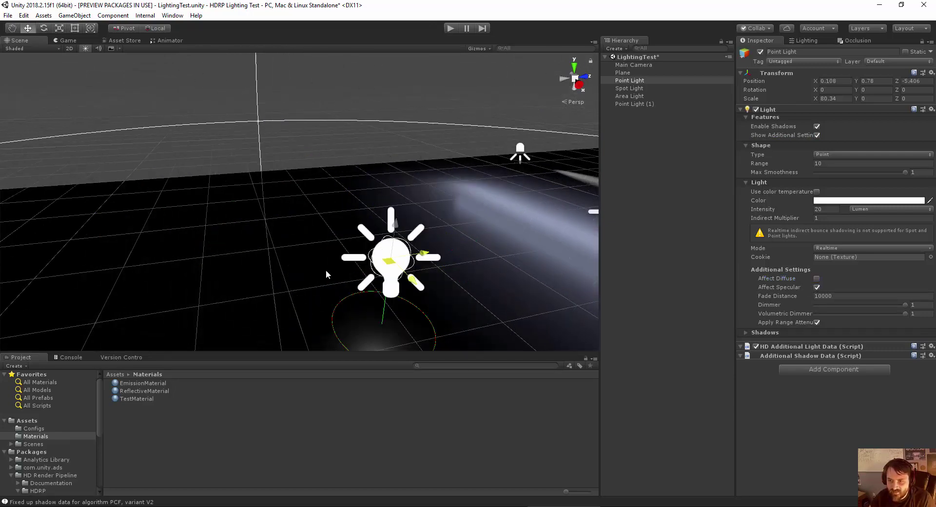
drag(327, 275, 306, 227)
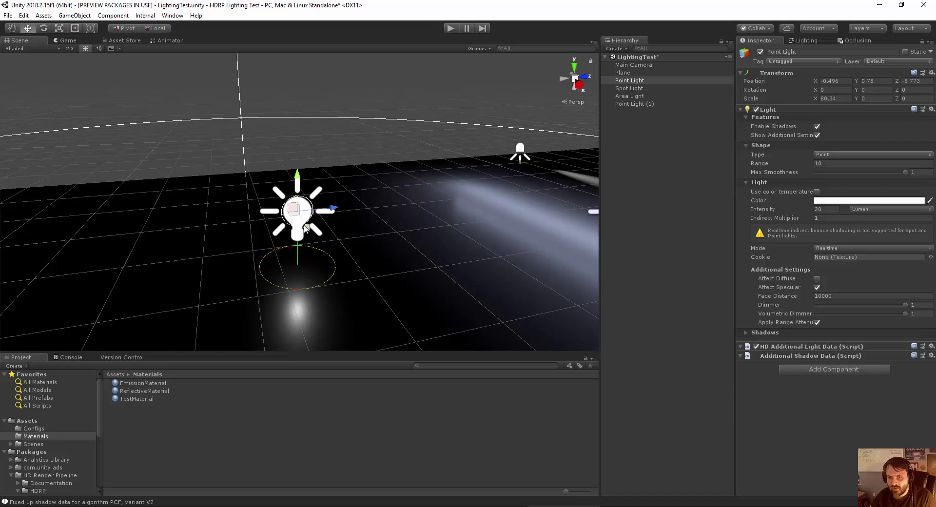
Turn the point light's Affect Diffuse back on and examine its diffuse glow and specular highlight on the plane
click(817, 279)
scroll(356, 241, down, 3)
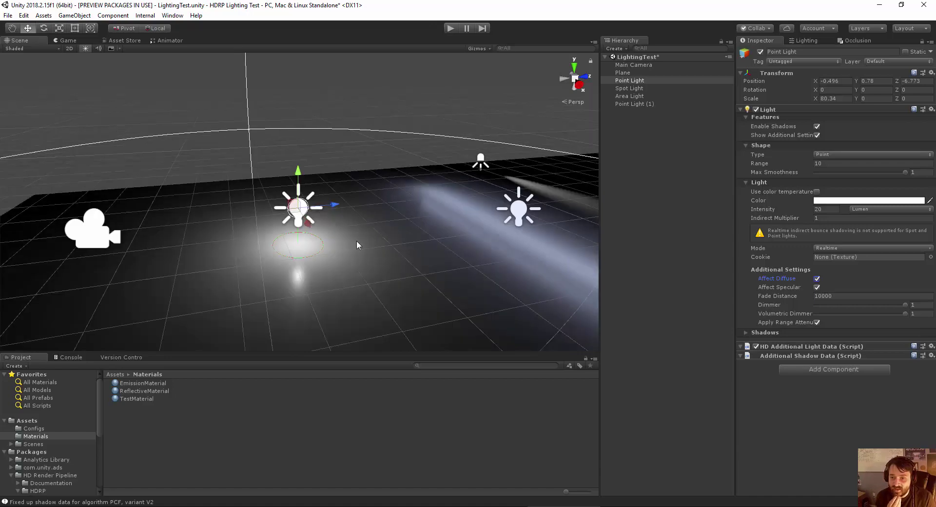
scroll(242, 235, up, 5)
scroll(259, 219, down, 2)
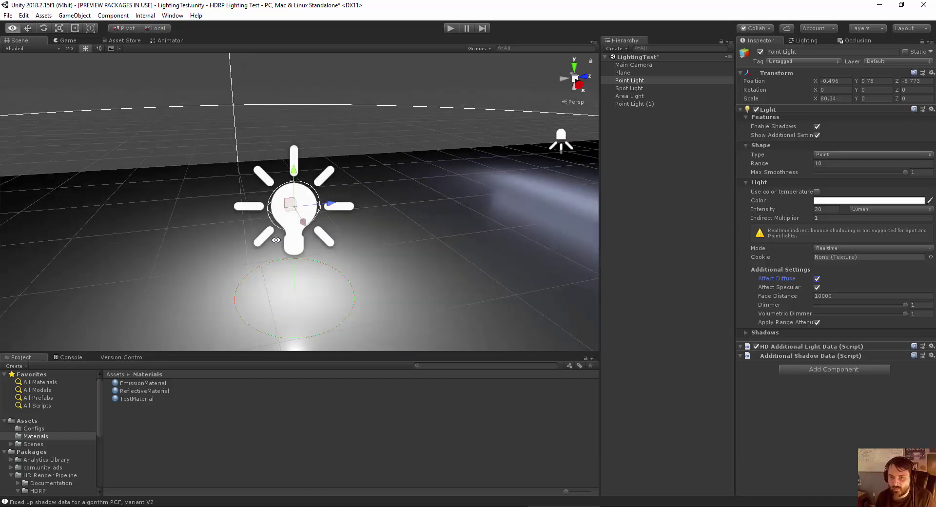
scroll(143, 240, down, 1)
alt+drag(155, 233, 159, 213)
alt+drag(288, 202, 281, 218)
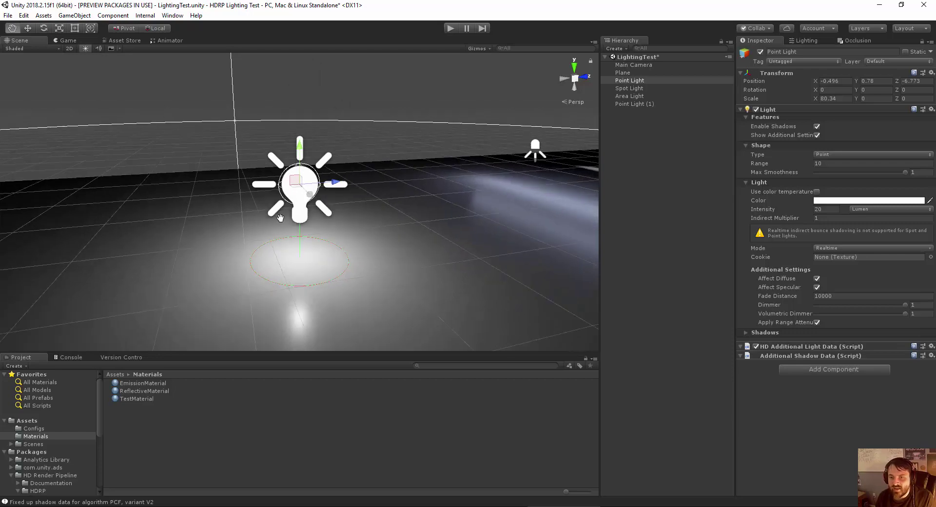
Turn off the point light's Affect Specular to compare the plane without the highlight, then restore the option
click(818, 287)
alt+drag(237, 267, 279, 210)
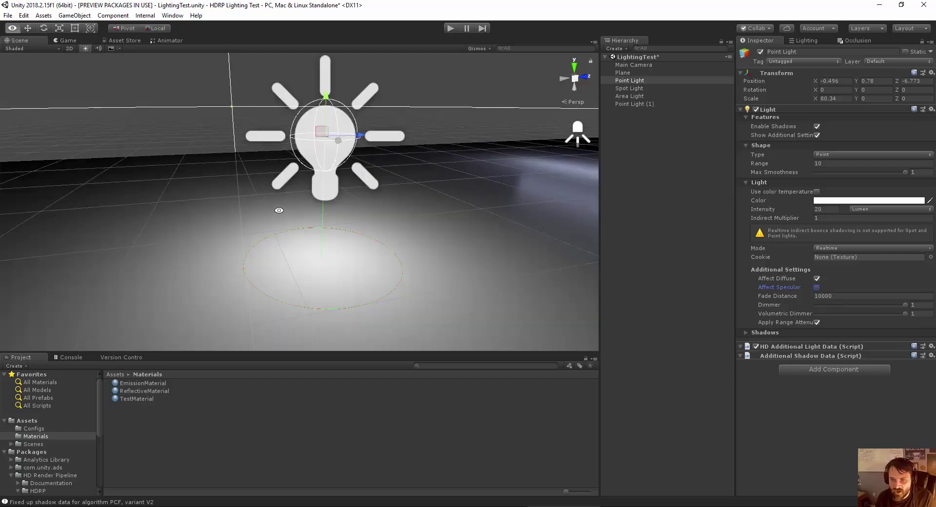
scroll(272, 240, down, 8)
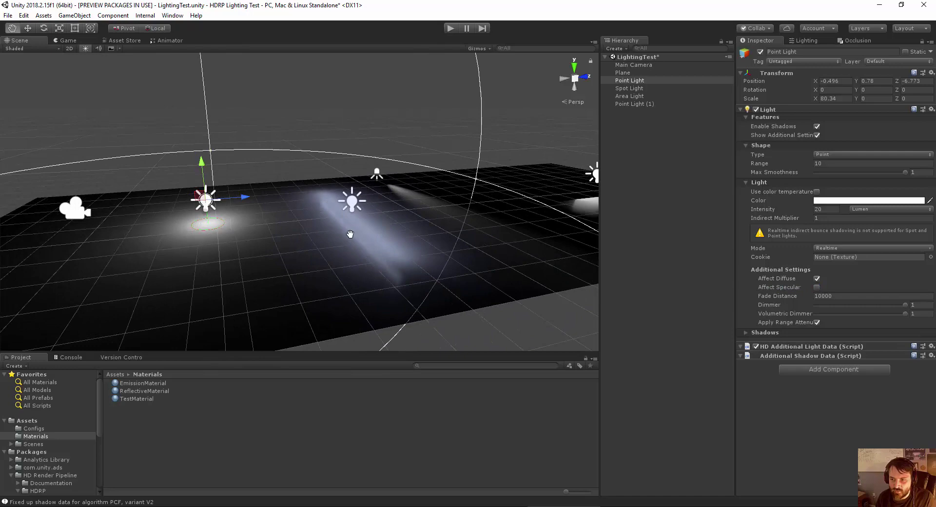
key(f)
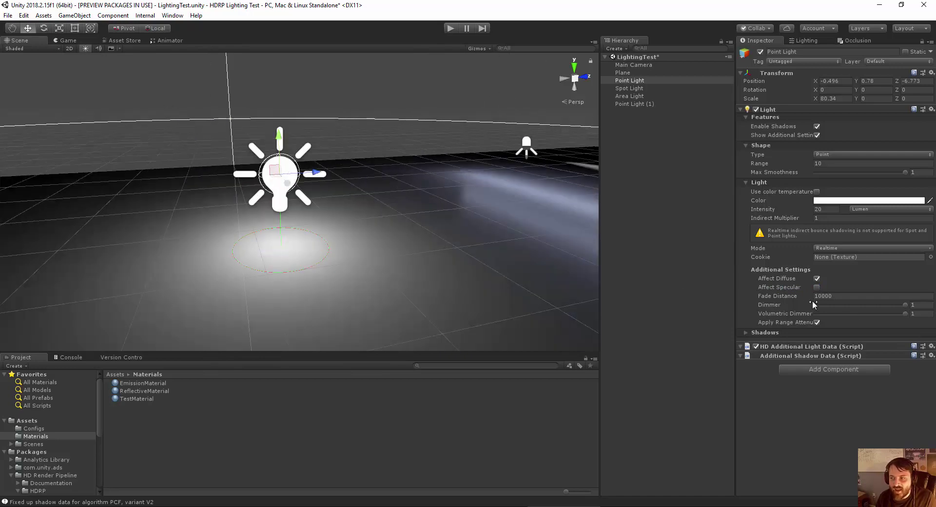
click(818, 288)
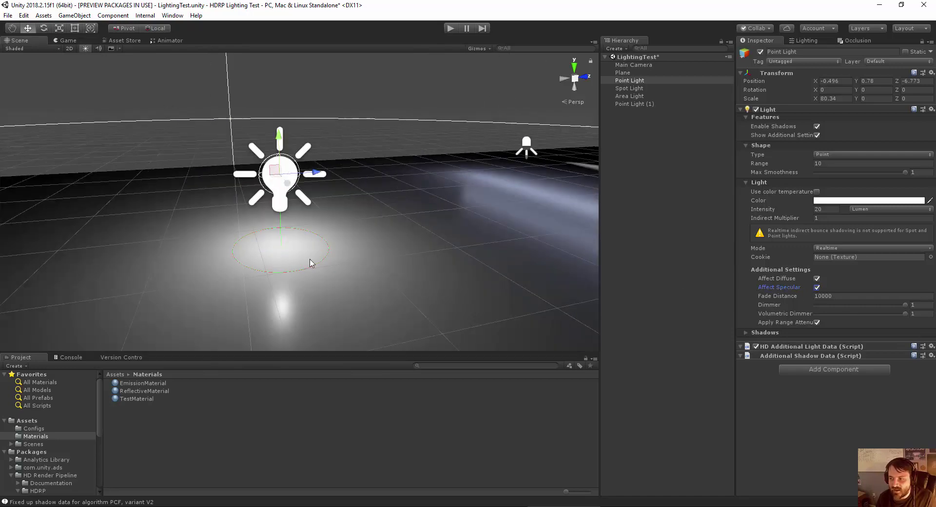
Set the point light's fade distance to 10
alt+scroll(310, 265, down, 5)
alt+scroll(309, 264, down, 6)
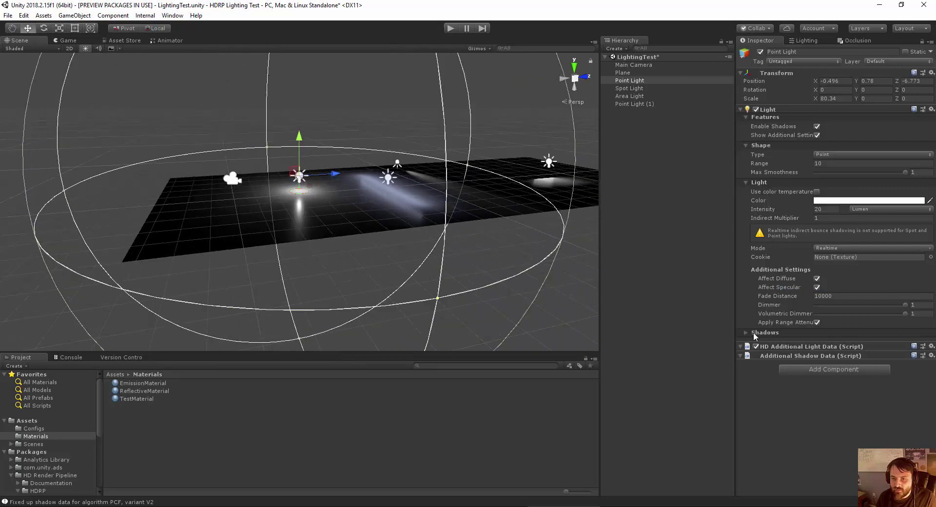
drag(791, 294, 763, 295)
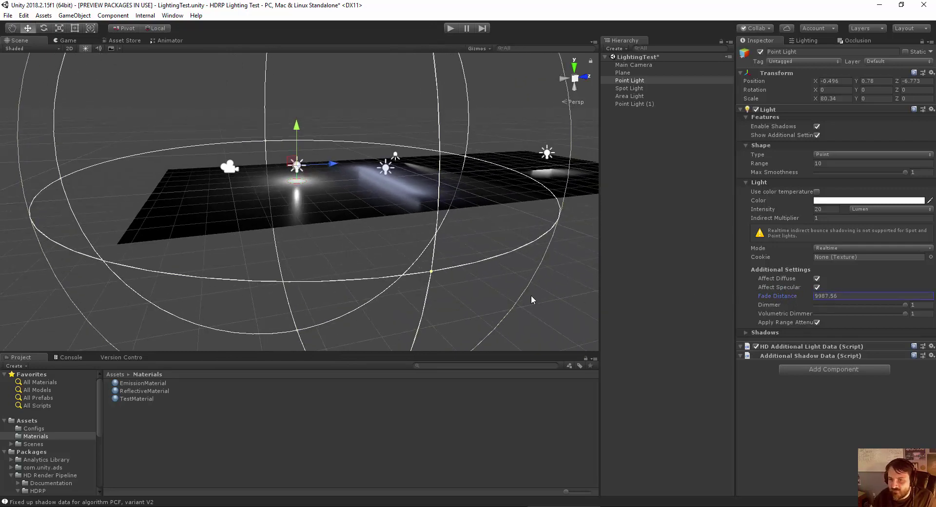
click(837, 296)
text(10)
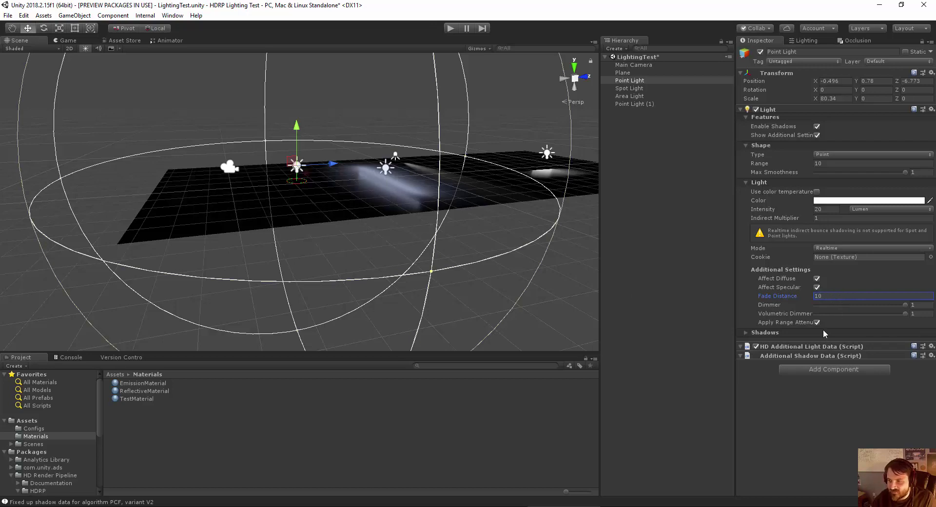
Examine how the point light fades in and out at near and far viewing distances
scroll(227, 220, up, 5)
key(s)
right_drag(277, 155, 278, 156)
alt+drag(278, 156, 292, 211)
scroll(292, 211, up, 10)
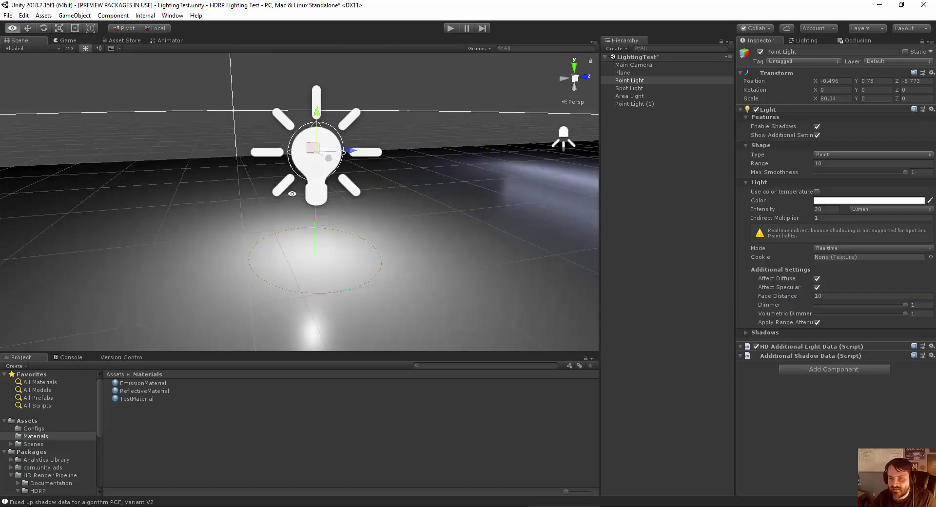
scroll(290, 198, down, 10)
alt+drag(289, 198, 320, 219)
scroll(320, 219, up, 15)
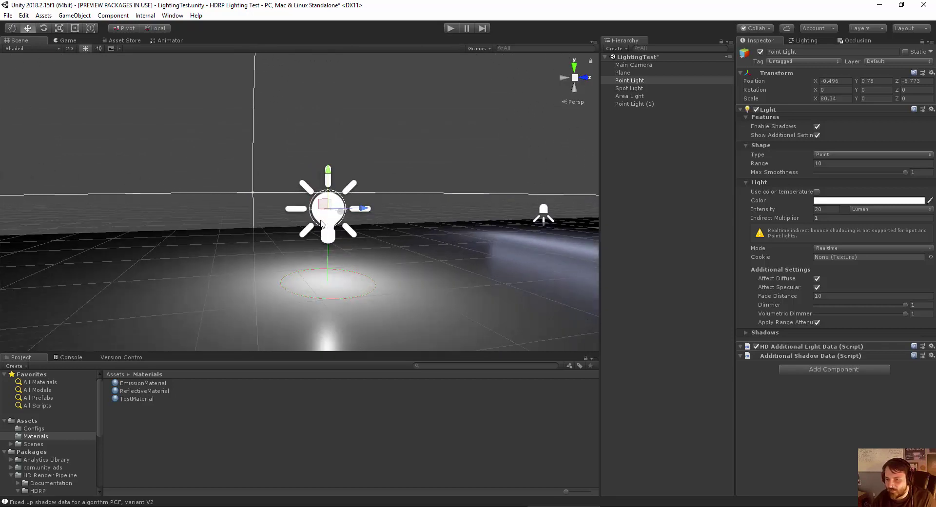
alt+drag(353, 245, 268, 213)
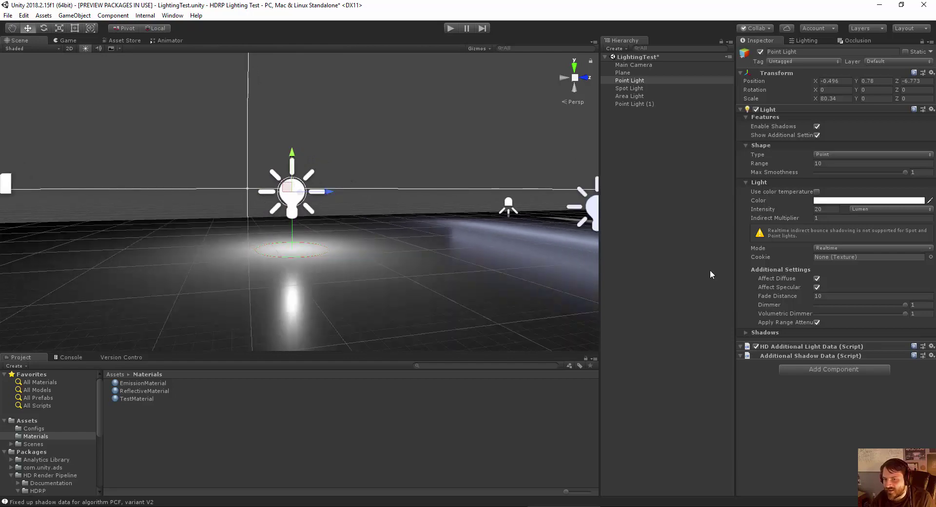
click(833, 297)
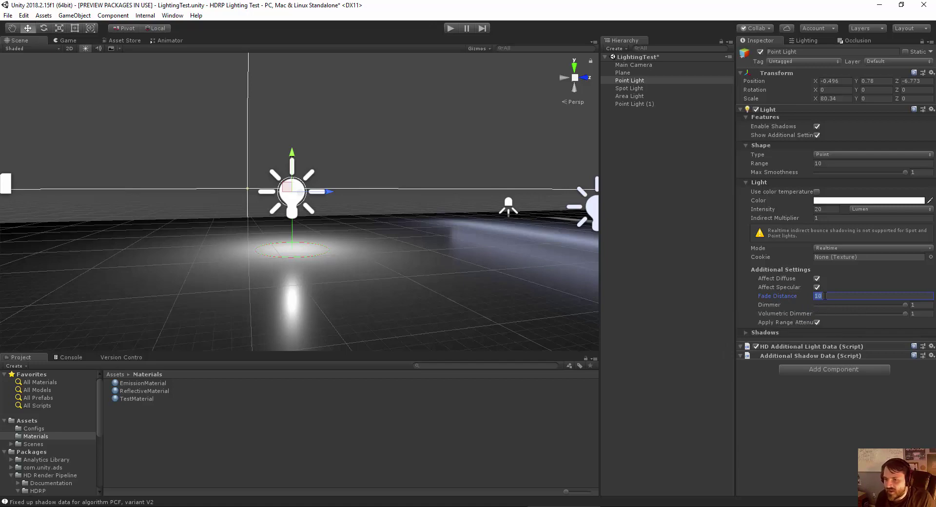
scroll(341, 263, down, 2)
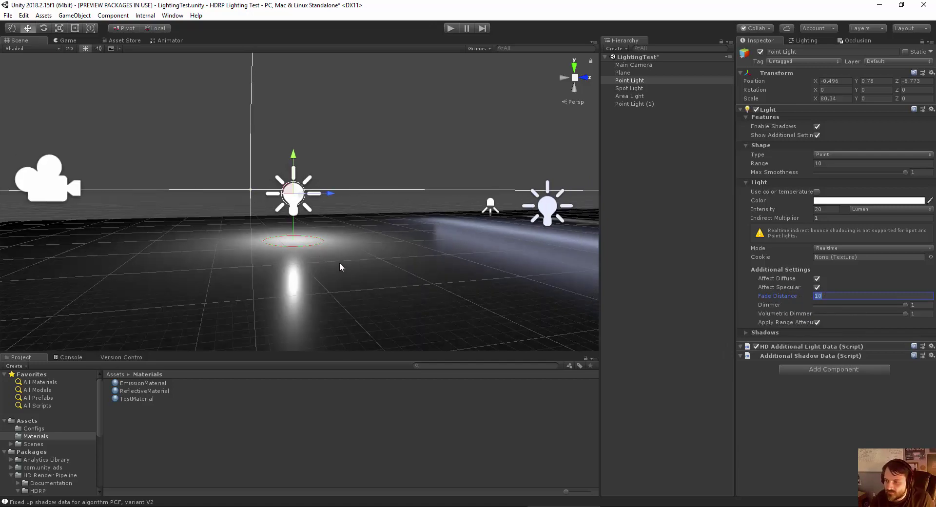
scroll(276, 237, up, 4)
scroll(273, 241, down, 3)
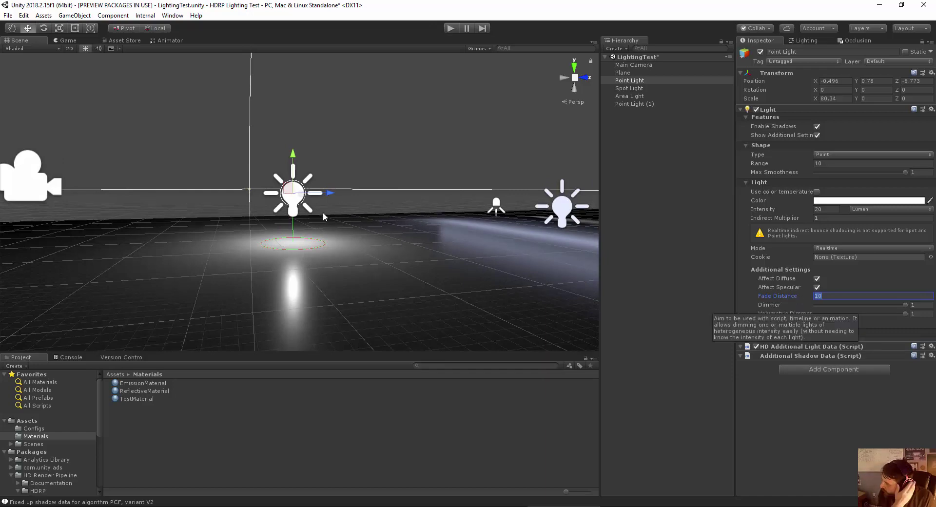
alt+drag(254, 215, 251, 222)
key(f)
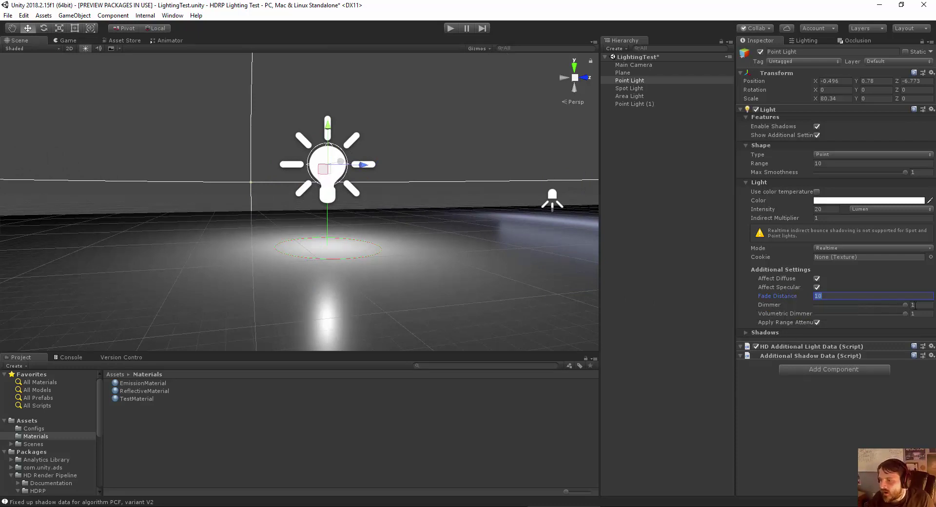
Try a Volumetric Dimmer of 0.2 and vary the Dimmer on the point light, returning both to 1
click(924, 314)
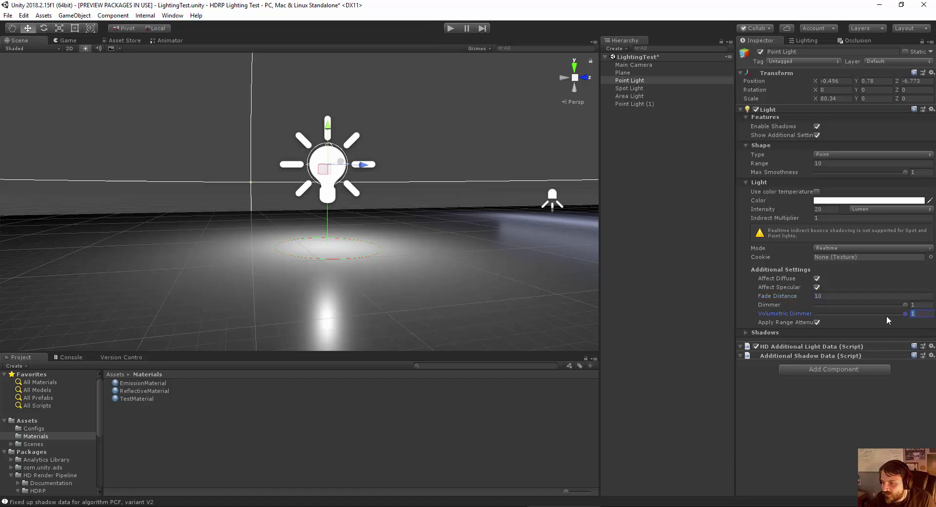
text(0.2)
drag(905, 305, 928, 316)
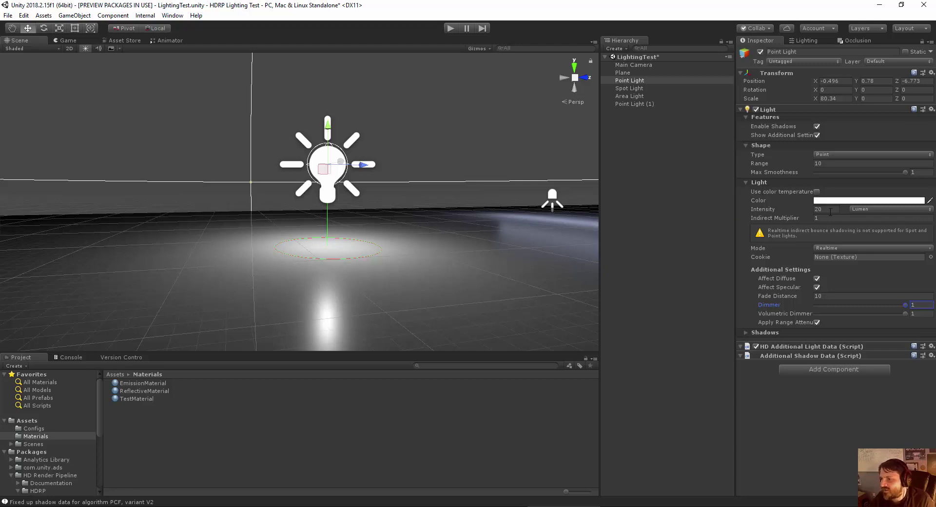
Tint the point light's color to a very pale pink, hex FFF2F2
click(829, 200)
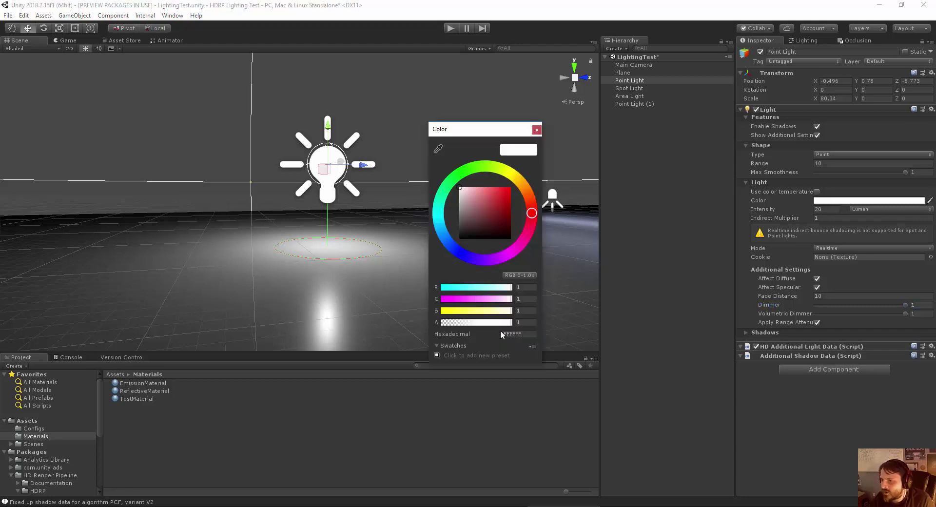
click(526, 322)
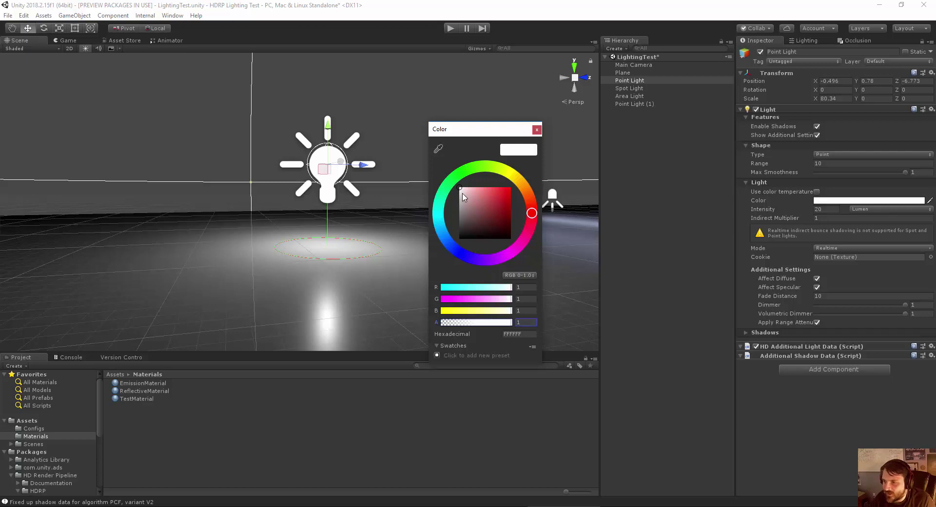
mouse_move(462, 188)
mouse_down()
mouse_move(462, 239)
mouse_move(462, 189)
mouse_up()
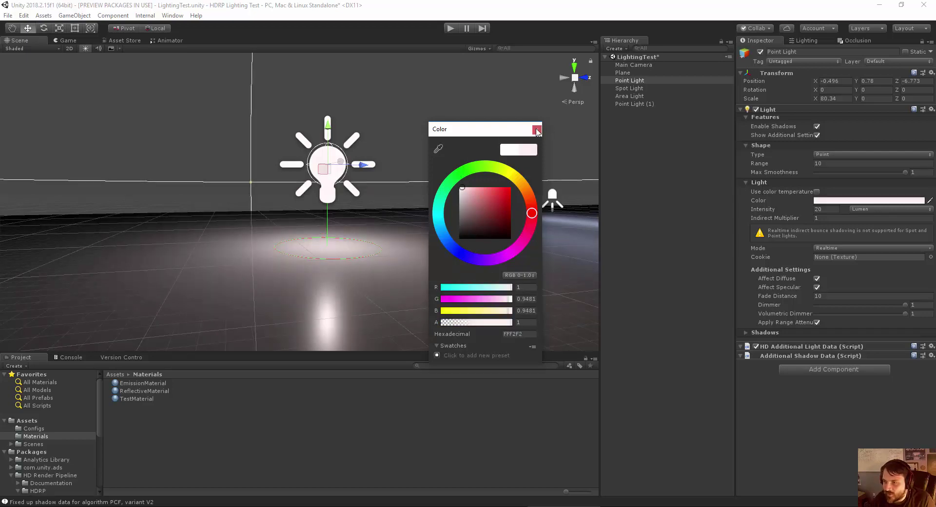
Try an intensity of 0 on the point light, then return it to 20 lumen
click(537, 129)
click(819, 209)
text(0)
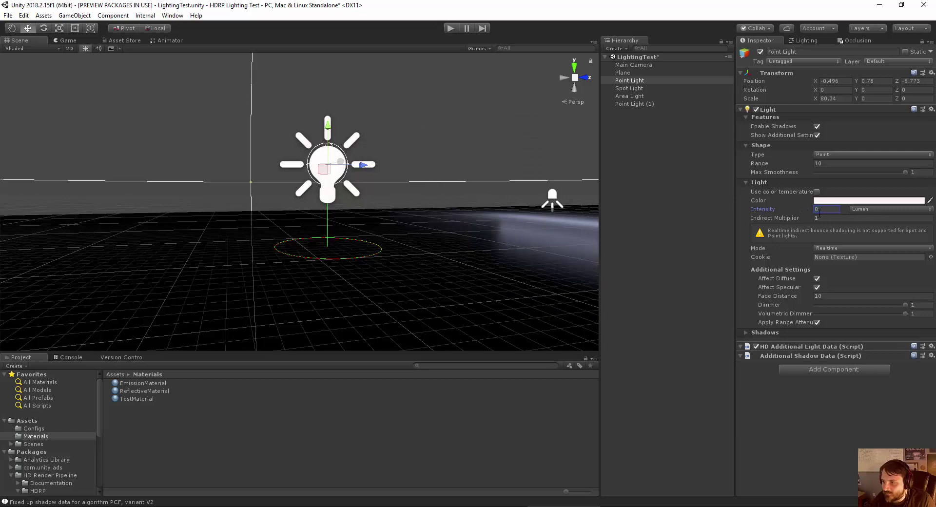
text(20)
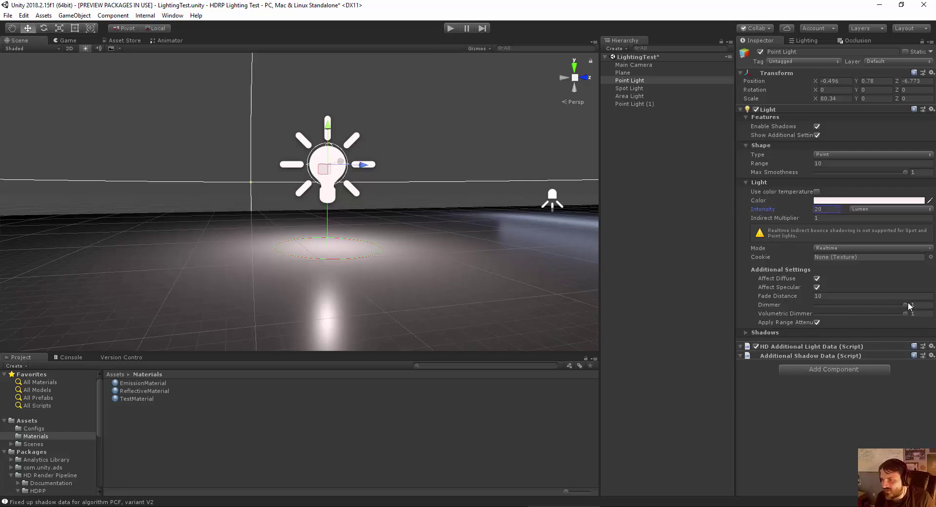
mouse_move(905, 306)
mouse_down()
mouse_move(793, 317)
mouse_move(902, 295)
mouse_up()
Enable color temperature on the point light, set it to 3170, and raise the intensity to 65 lumen
click(817, 192)
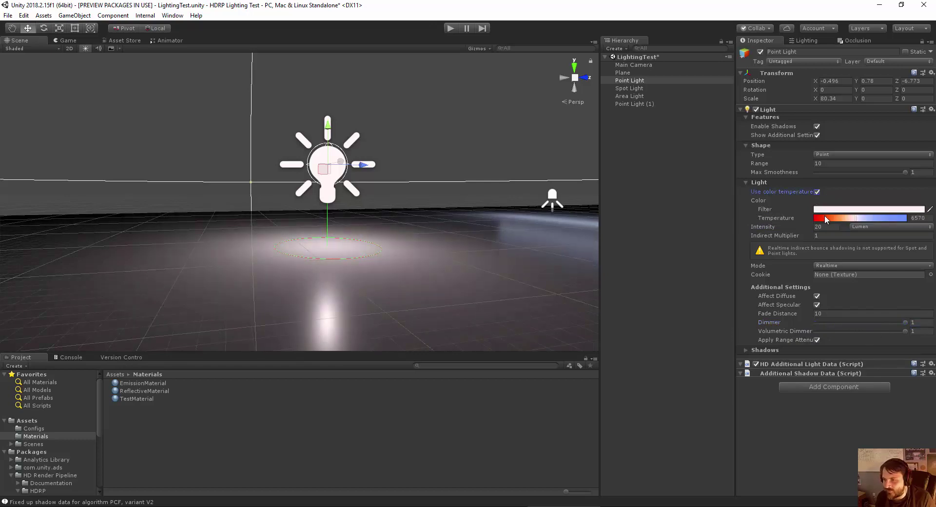
drag(844, 219, 836, 222)
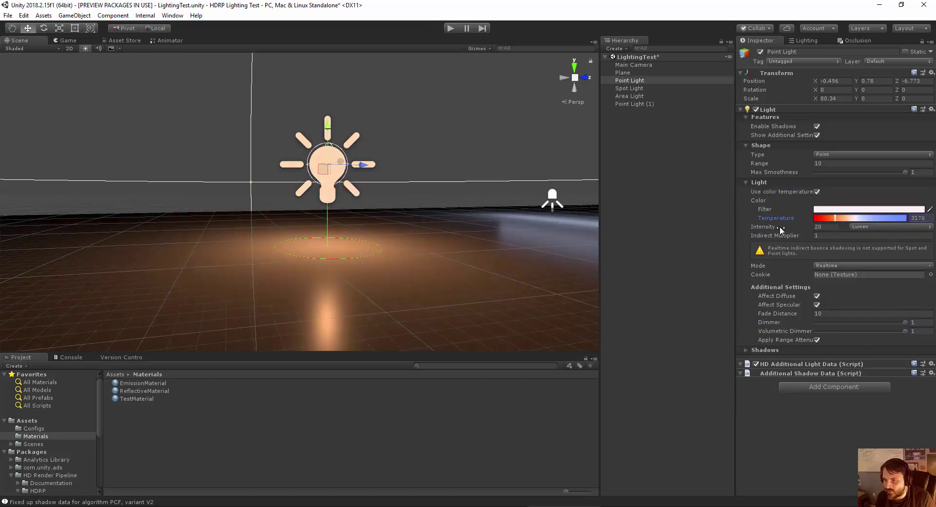
drag(782, 231, 791, 232)
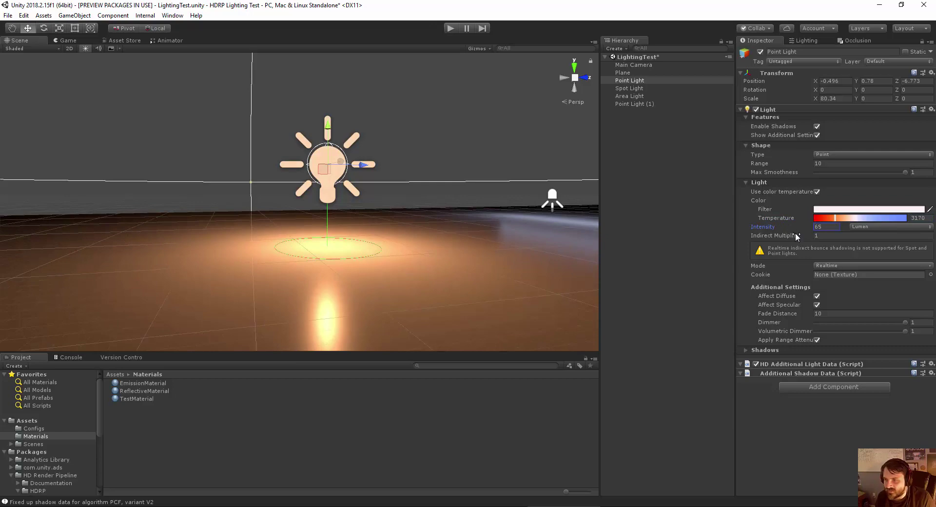
Vary the point light's Dimmer, return it to 1, and compare the light at far and near viewing distances
drag(906, 323, 839, 324)
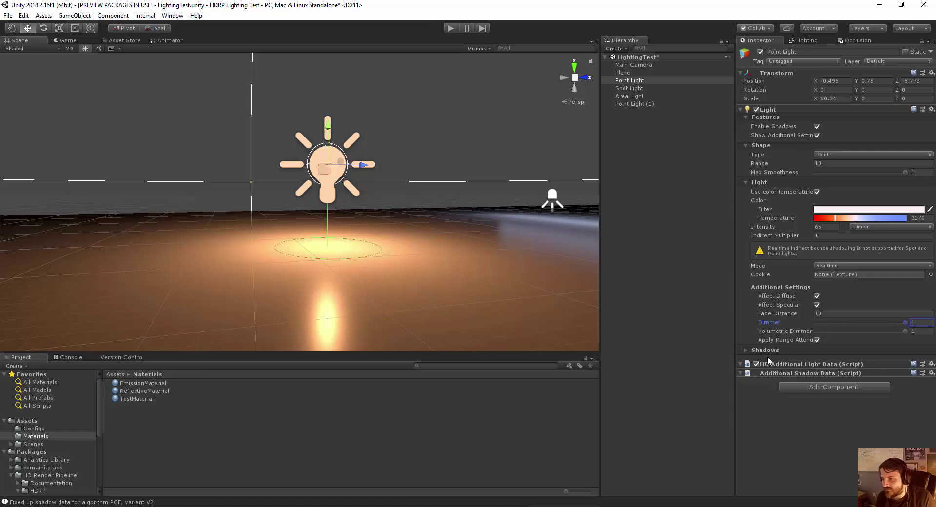
scroll(260, 184, down, 3)
scroll(287, 188, down, 4)
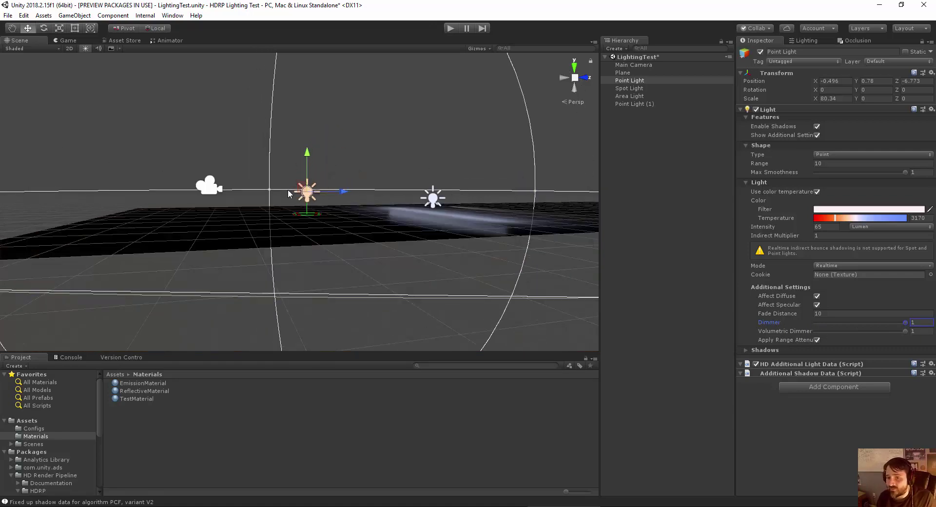
scroll(290, 191, up, 6)
scroll(323, 205, up, 4)
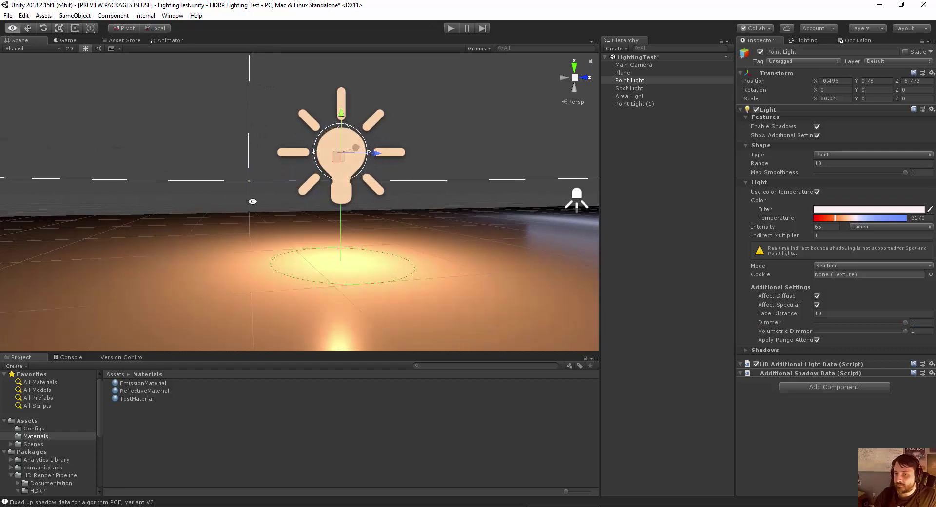
Try a Dimmer of 0 on the point light, then return the Dimmer to 1
mouse_move(903, 322)
mouse_down()
mouse_move(817, 325)
mouse_move(906, 321)
mouse_up()
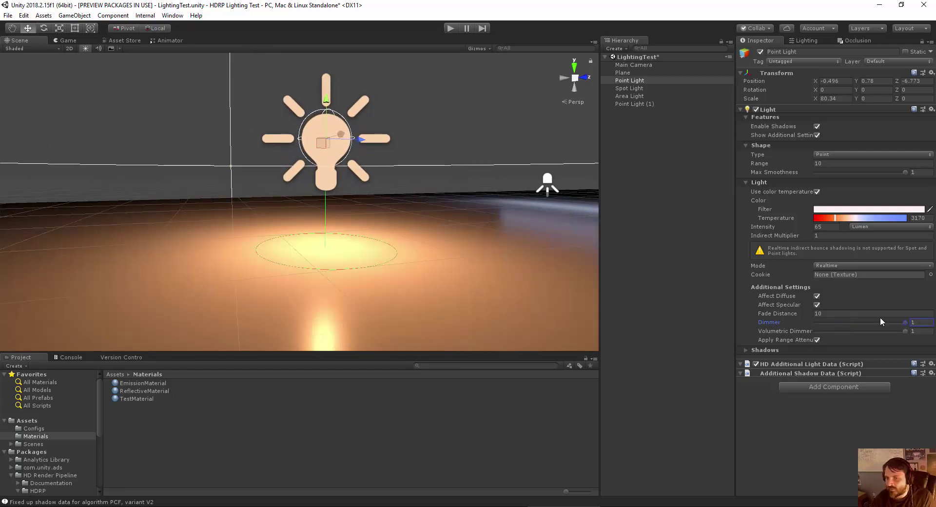
key(ctrl+y)
key(ctrl+z)
key(ctrl+y)
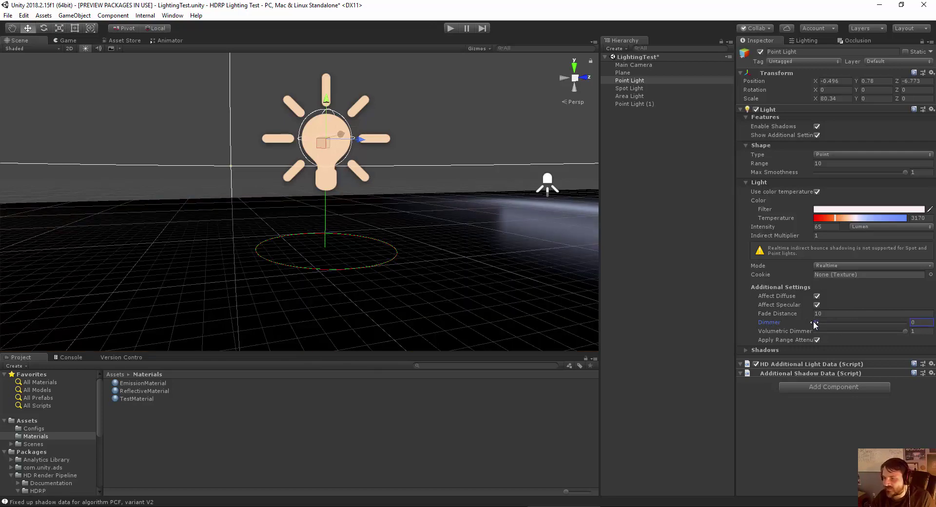
drag(815, 323, 910, 331)
scroll(300, 212, down, 5)
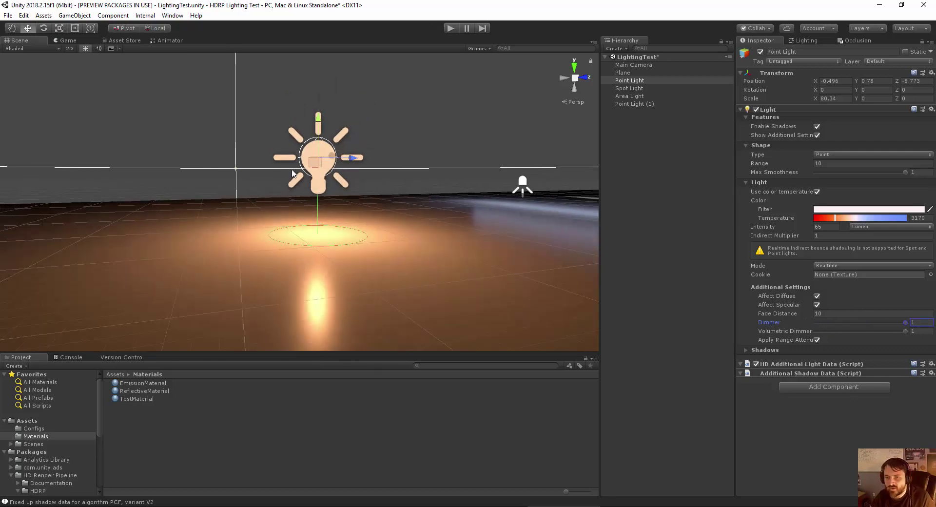
alt+scroll(292, 171, up, 9)
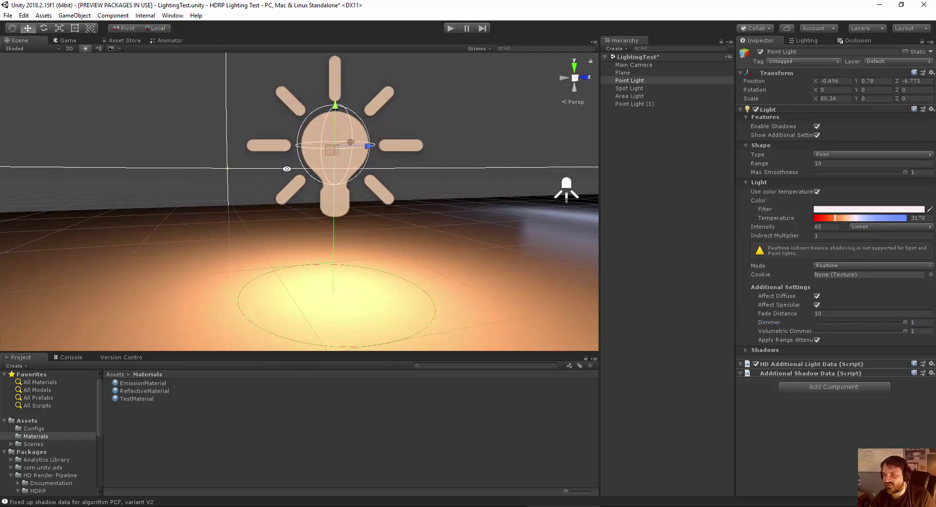
click(906, 323)
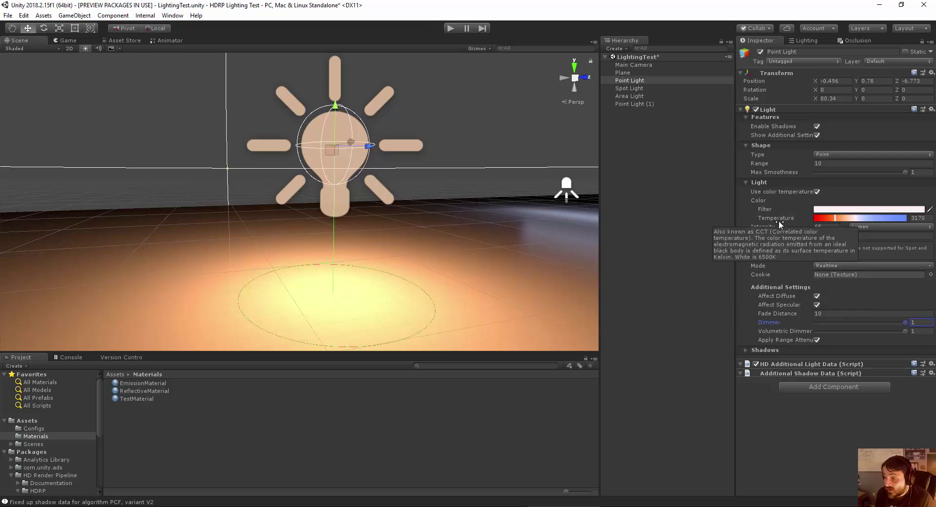
mouse_move(902, 323)
mouse_down()
mouse_move(850, 323)
mouse_move(906, 323)
mouse_up()
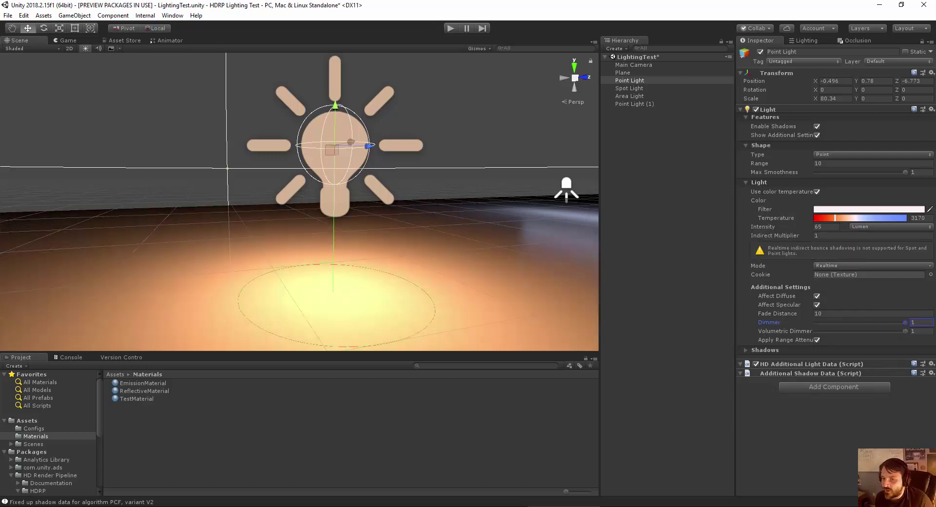
Toggle Apply Range Attenuation off and on for the point light, comparing its effect at near and far viewing distances
click(816, 340)
click(816, 340)
scroll(366, 229, down, 6)
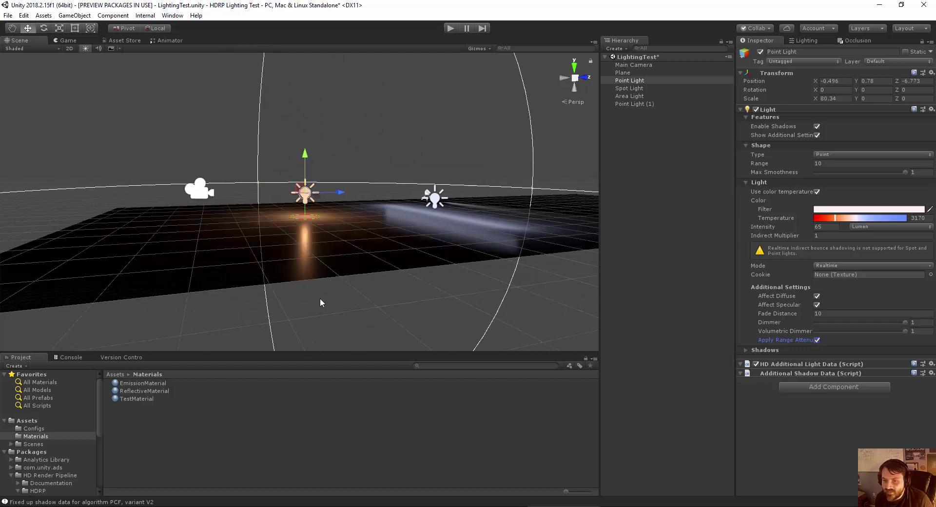
click(817, 340)
scroll(400, 226, down, 1)
scroll(397, 230, up, 6)
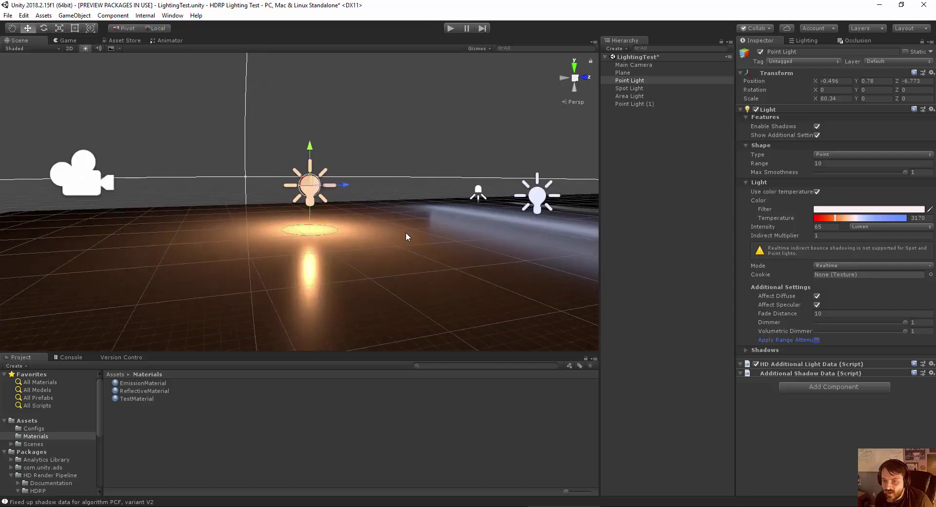
click(818, 340)
scroll(367, 263, down, 2)
scroll(368, 263, down, 3)
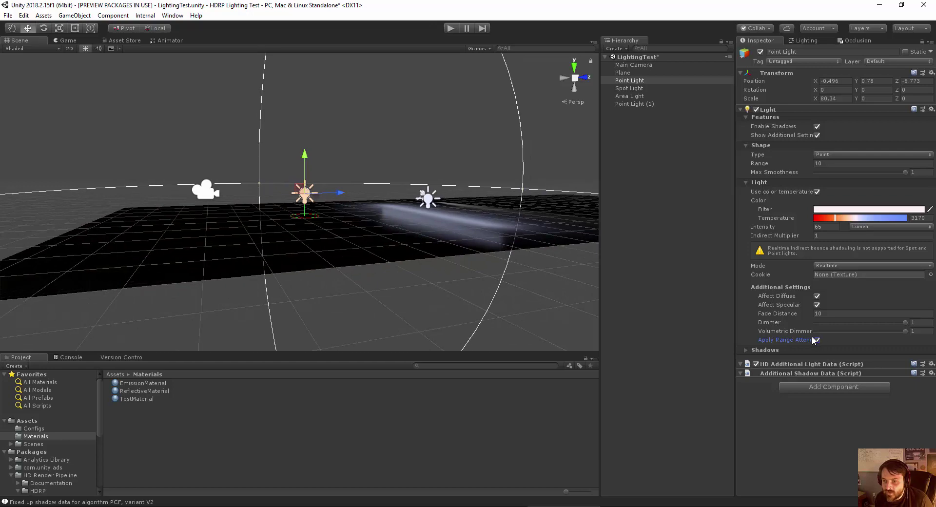
scroll(400, 268, up, 8)
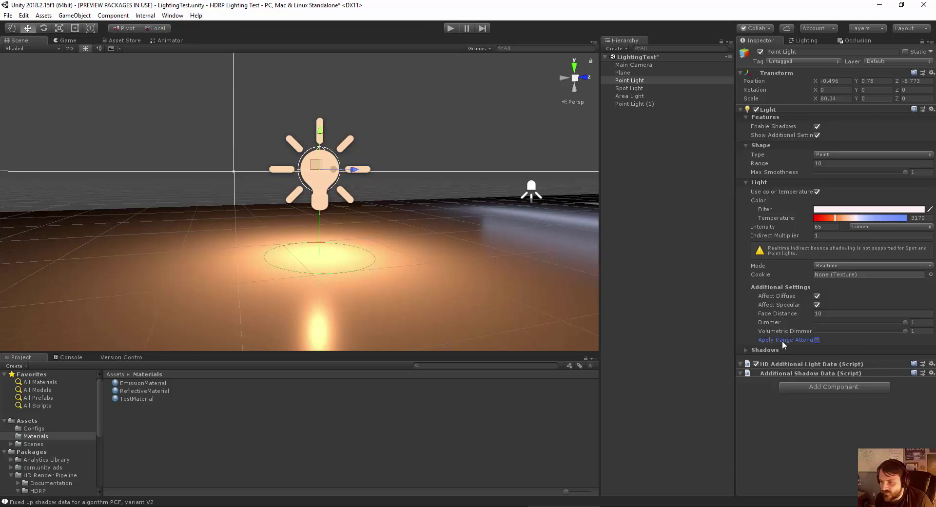
mouse_move(782, 340)
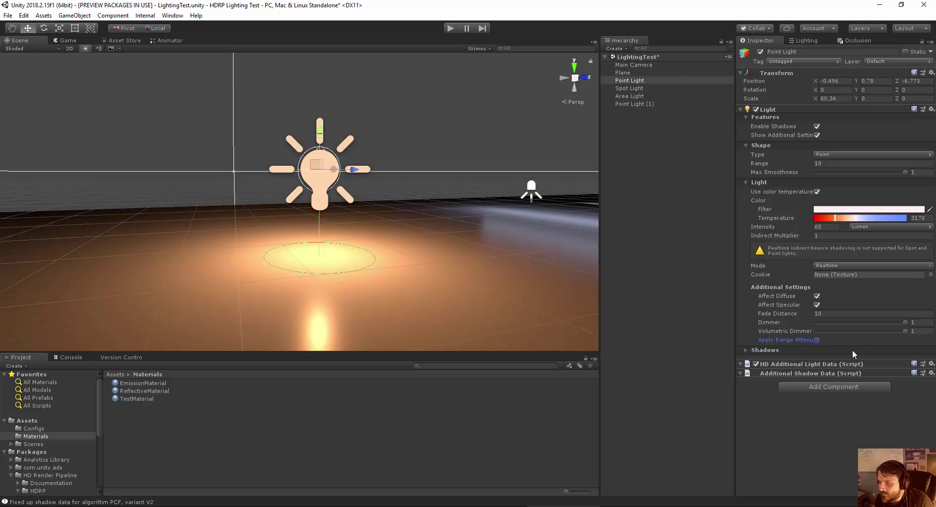
Expand the point light's Shadows settings, then hide and show the additional settings again
click(768, 350)
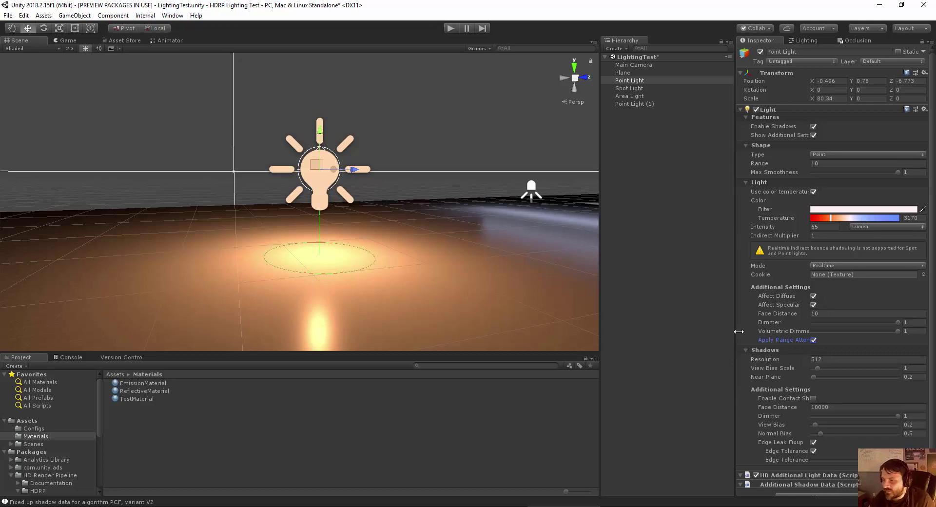
click(813, 135)
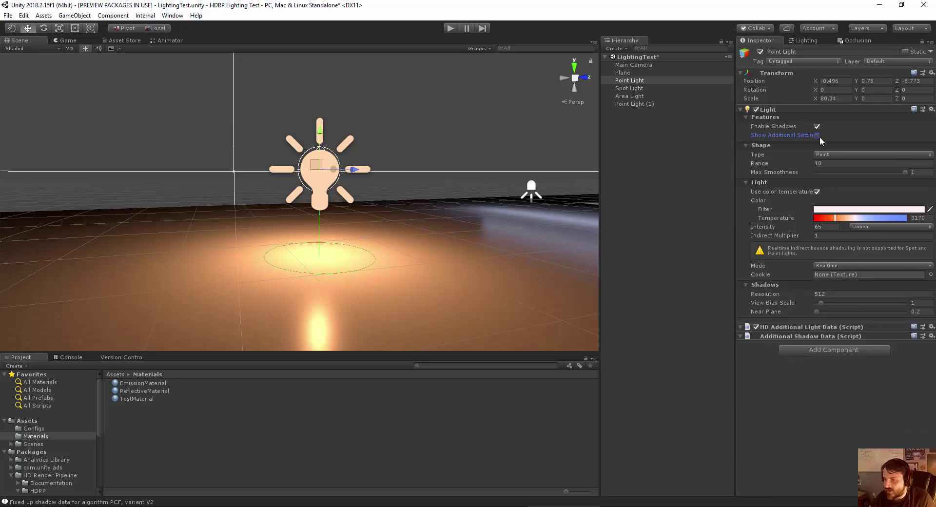
click(817, 135)
scroll(768, 402, down, 1)
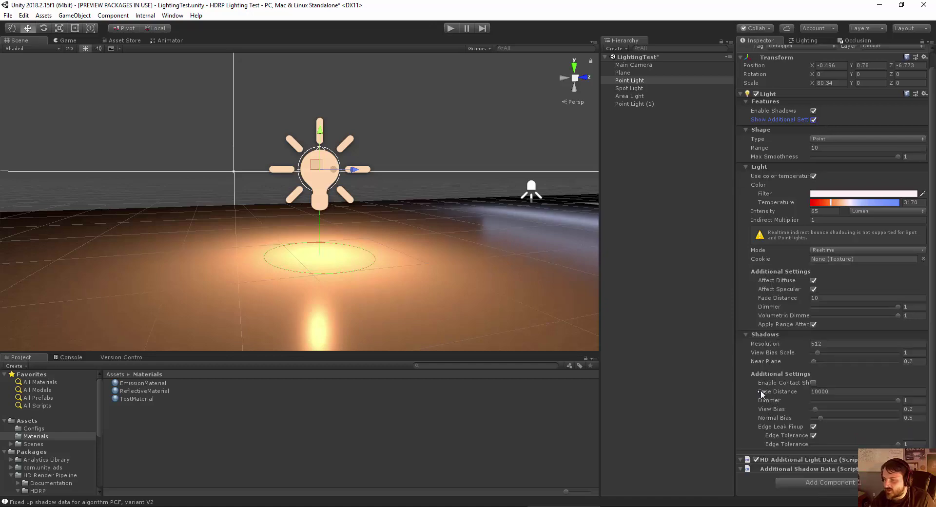
Try a shadow resolution of 605 on the point light, then undo the change
drag(771, 344, 806, 346)
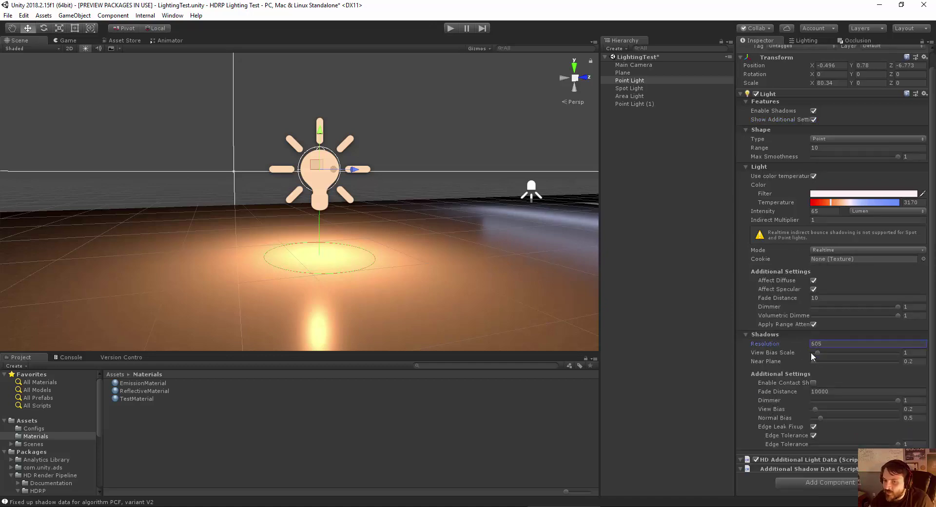
key(ctrl+z)
Add a sphere beside the point light, at about X -0.42, Y 0.61, Z -8.03
click(74, 15)
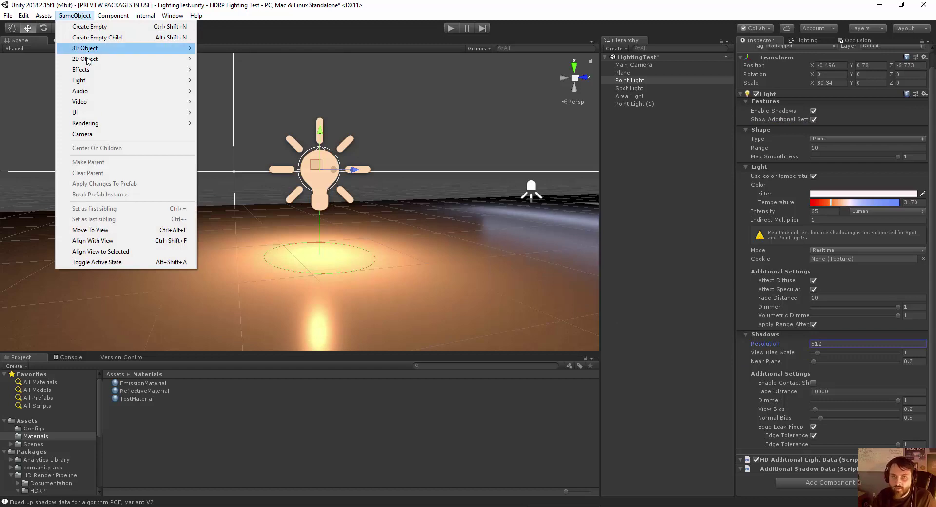
mouse_move(95, 50)
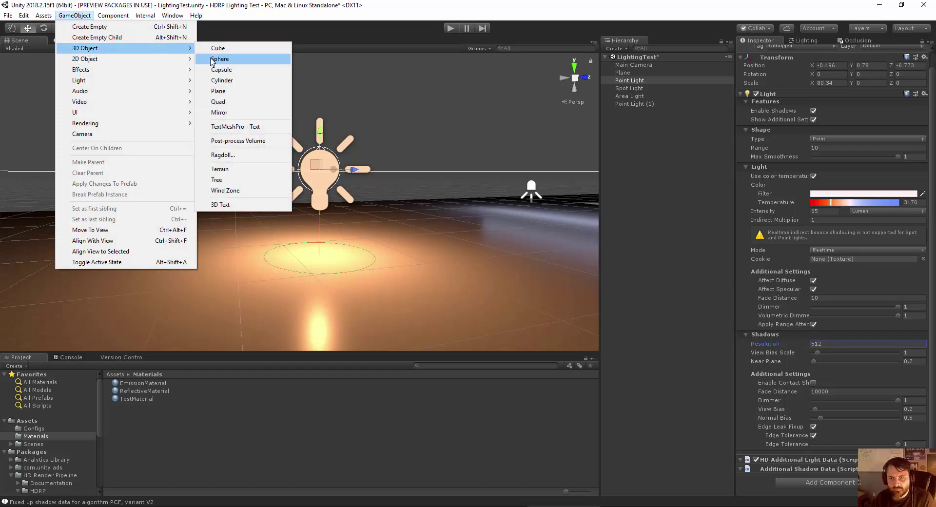
click(212, 61)
scroll(288, 198, down, 5)
alt+drag(197, 257, 215, 305)
drag(295, 208, 206, 174)
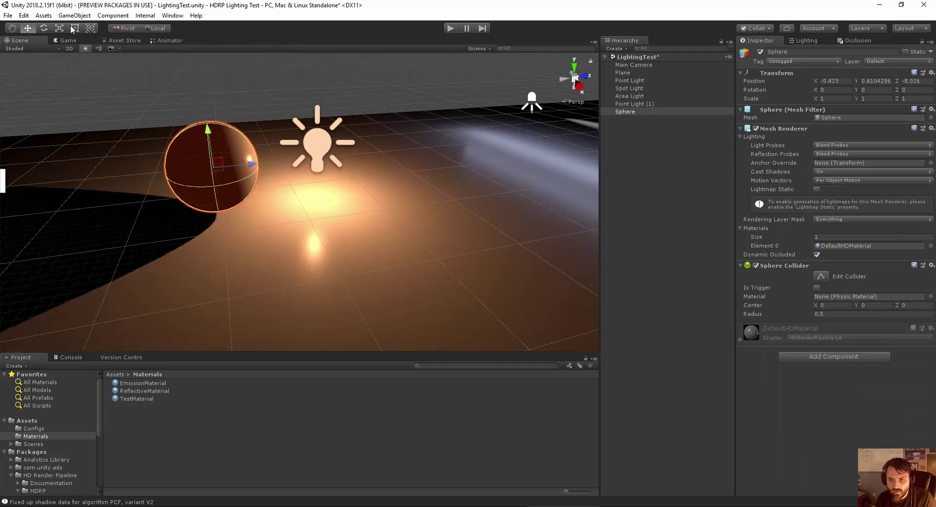
Add a cube on the other side of the point light, at about X 0.44, Y 0.61, Z -5.75
click(74, 15)
mouse_move(92, 48)
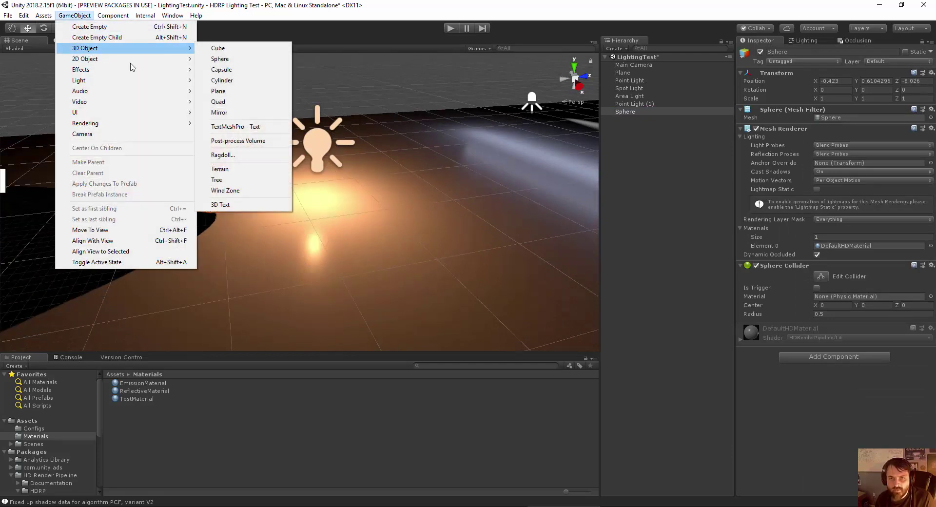
click(224, 52)
drag(312, 216, 253, 146)
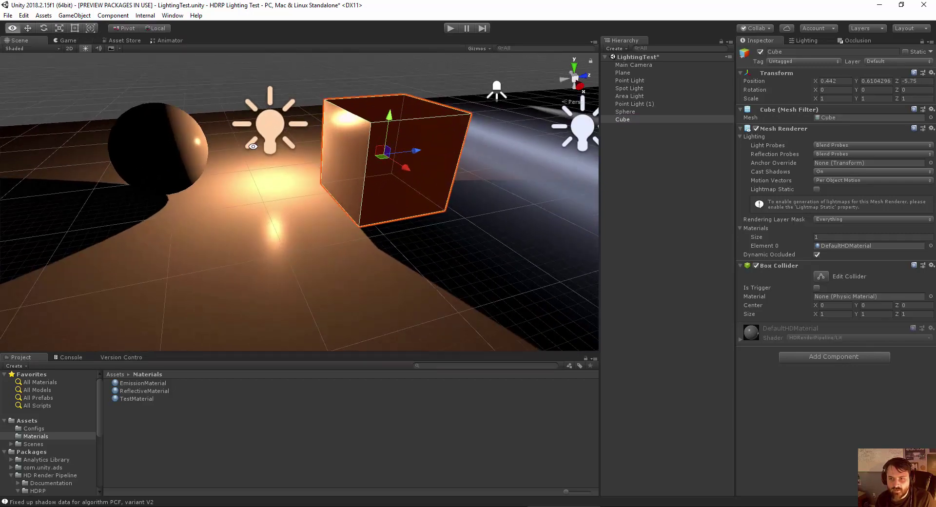
Try a View Bias Scale of about 14 on the point light's shadows, then undo the change
alt+scroll(263, 138, up, 5)
click(267, 125)
scroll(827, 357, down, 1)
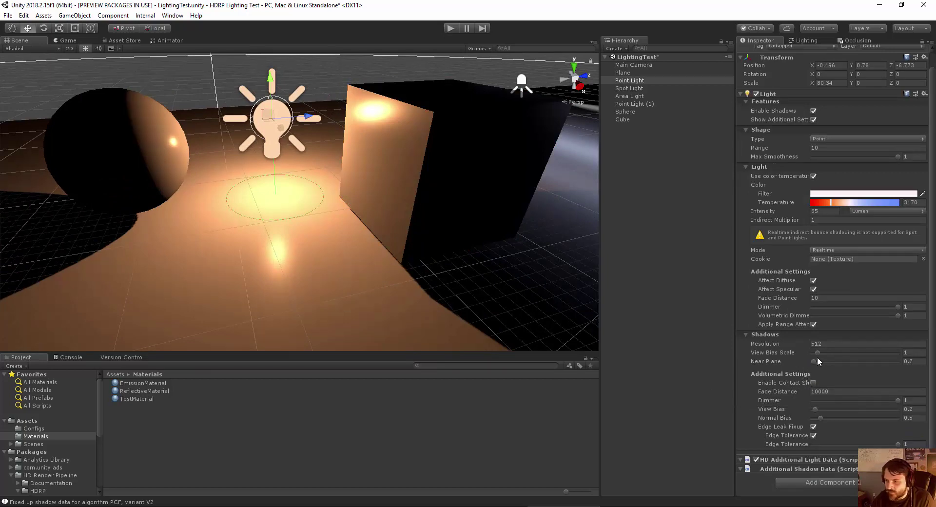
drag(818, 353, 925, 364)
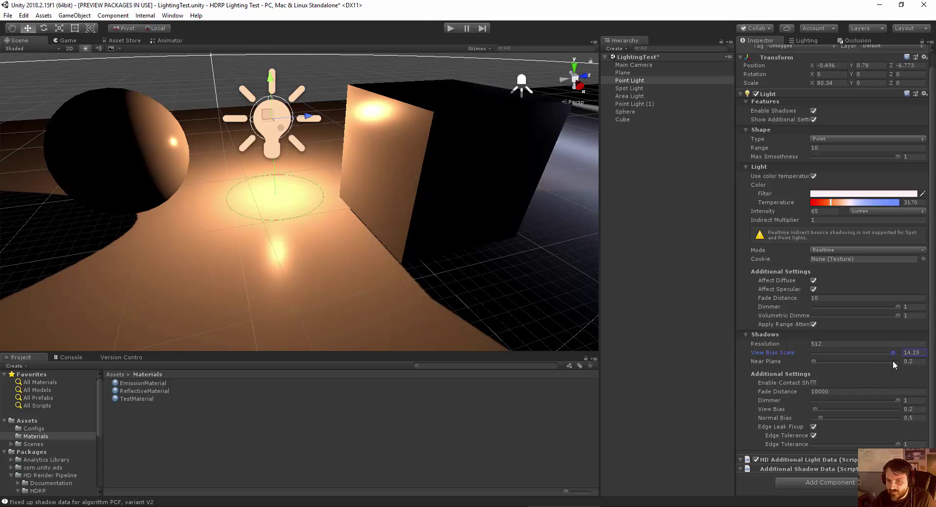
key(ctrl+z)
Raise the point light above the sphere and cube, to a Y position of about 1.66
scroll(195, 201, down, 3)
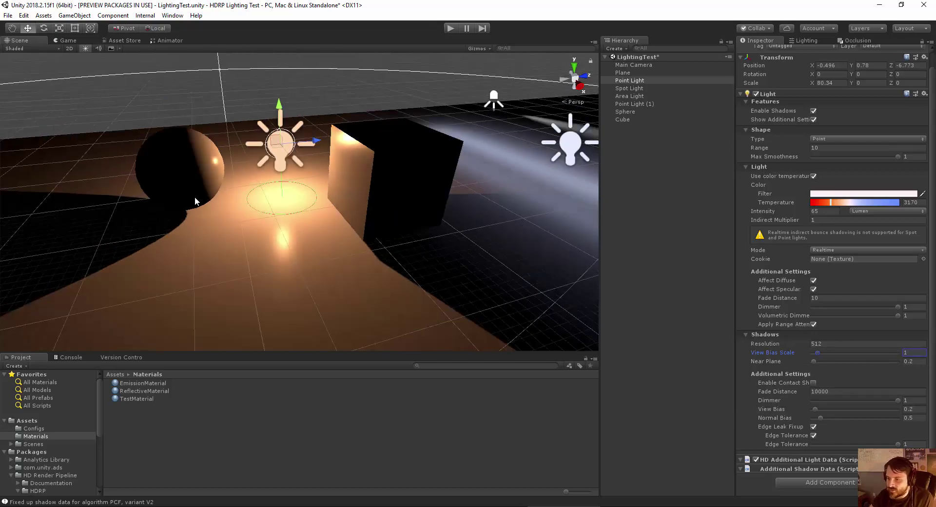
drag(279, 104, 279, 33)
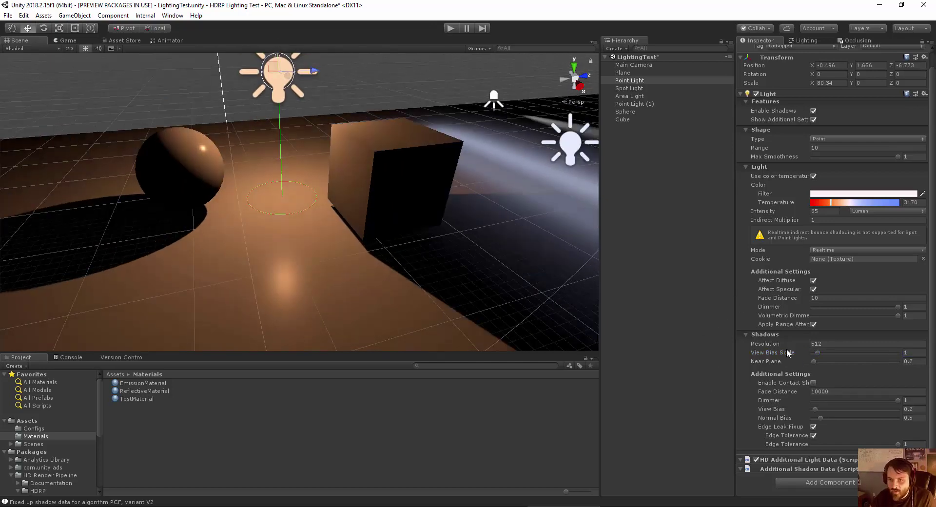
Try a View Bias Scale of 0, inspect the shading on the cube up close, and undo the change
drag(811, 355, 893, 359)
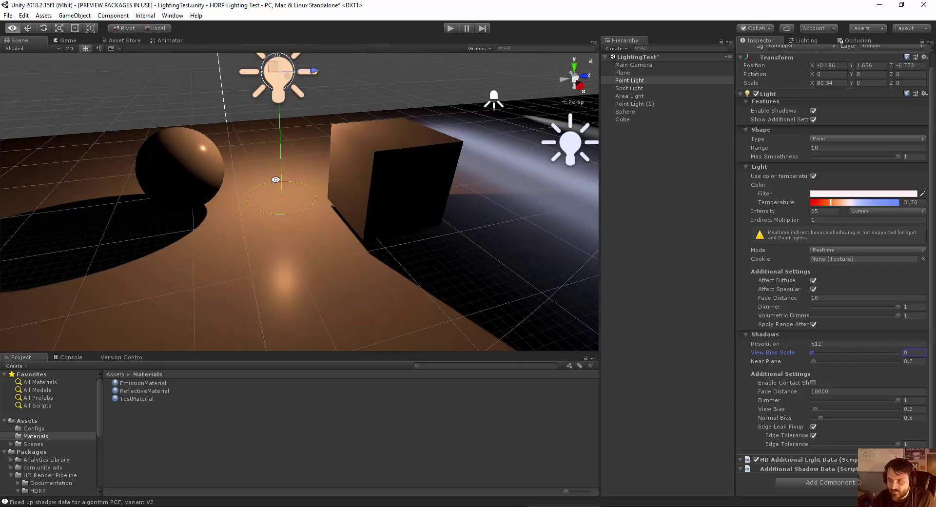
alt+scroll(344, 161, up, 6)
alt+scroll(411, 146, down, 3)
middle_drag(378, 196, 380, 214)
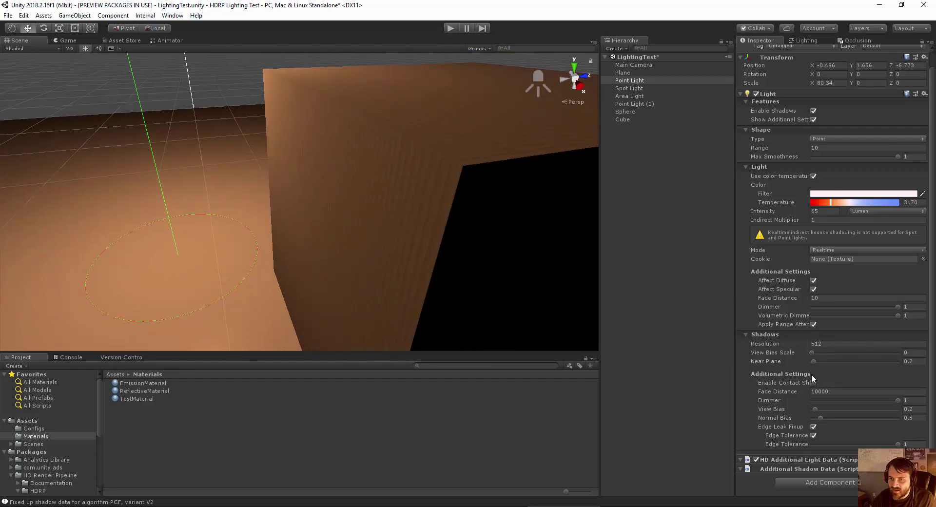
key(ctrl+z)
scroll(113, 234, down, 2)
scroll(113, 229, down, 3)
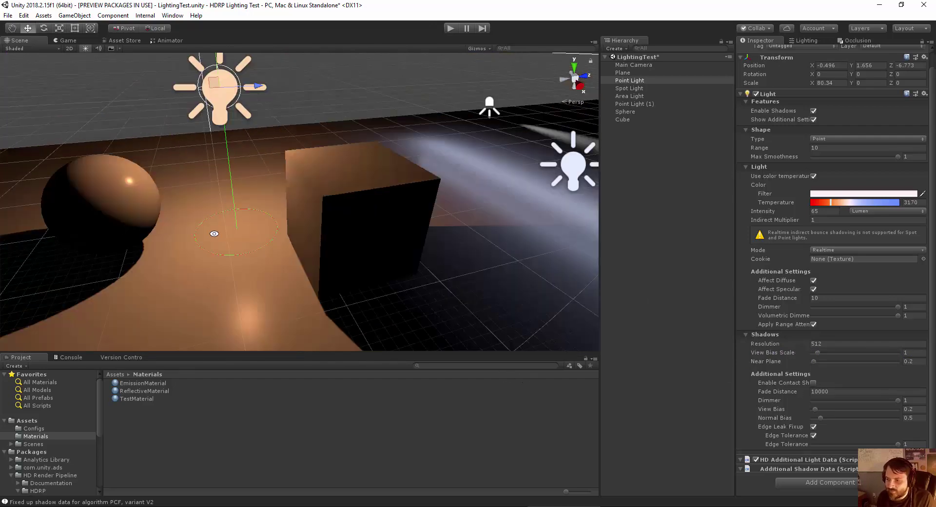
Try a shadow Resolution of 128 on the point light and examine the shadow edges of the sphere and cube
middle_drag(256, 227, 317, 220)
scroll(313, 225, down, 2)
click(838, 343)
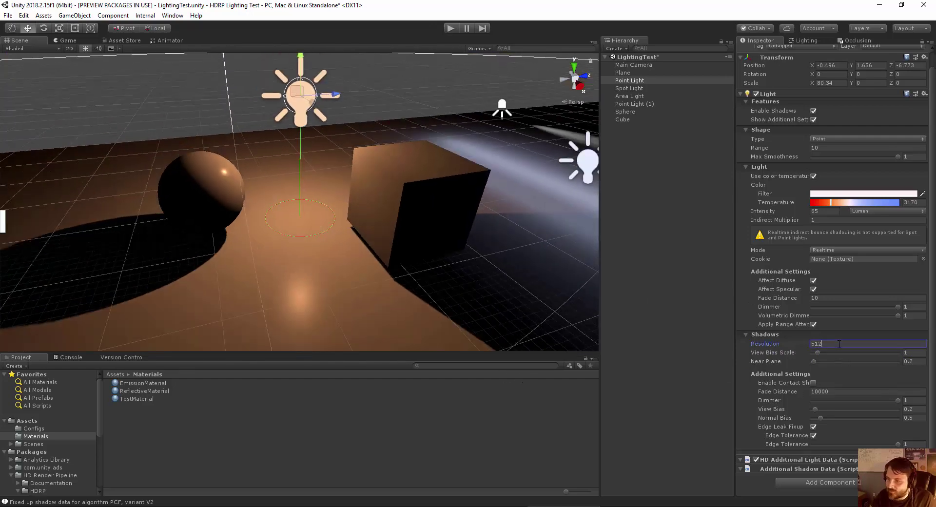
text(128)
scroll(244, 259, down, 5)
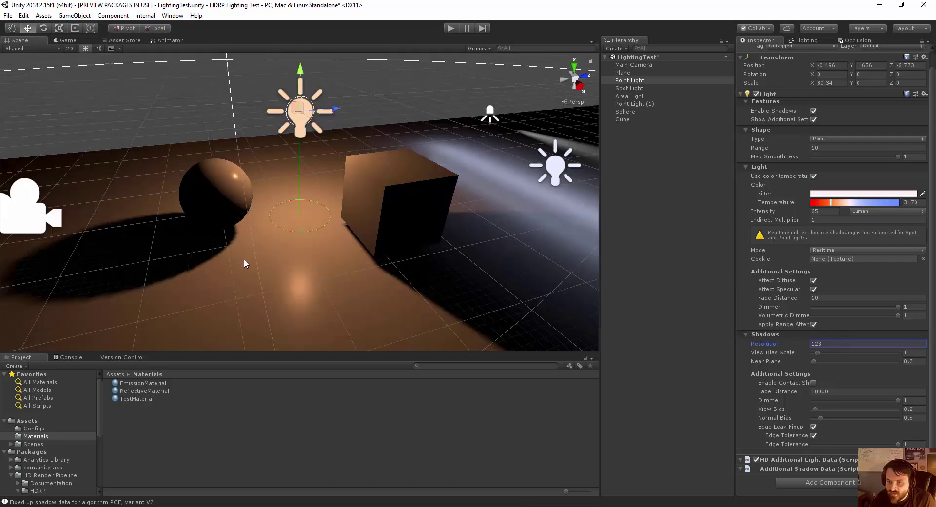
scroll(257, 273, up, 12)
scroll(189, 266, down, 5)
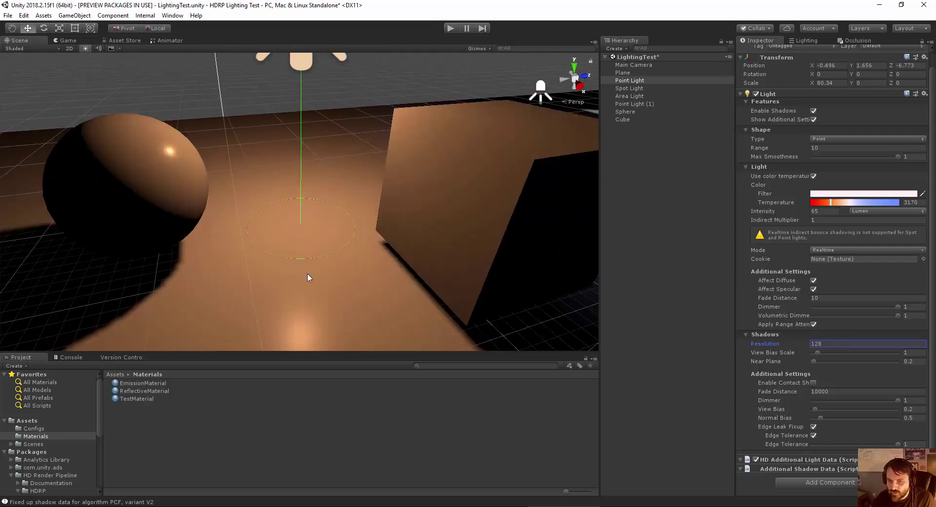
Try a shadow Resolution of 64 on the point light and check the softened shadows on the plane
text(64)
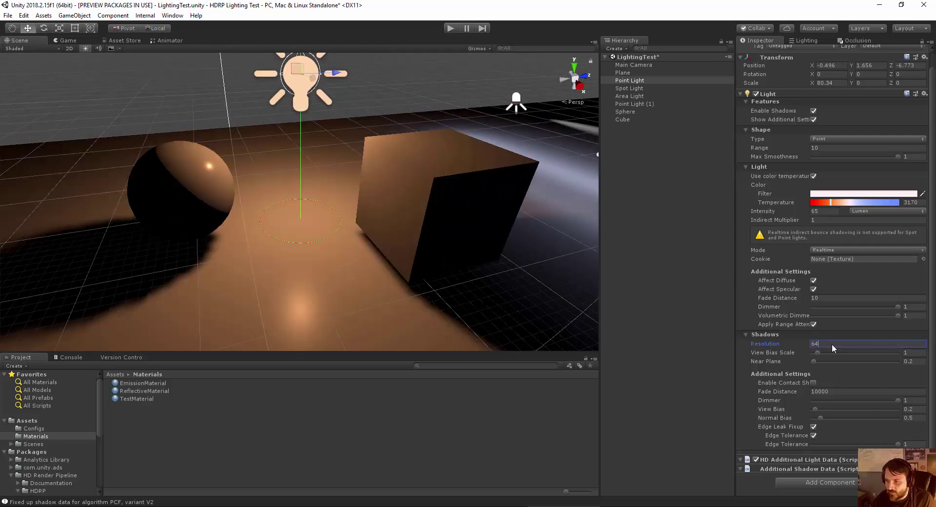
scroll(183, 243, down, 10)
scroll(137, 265, up, 5)
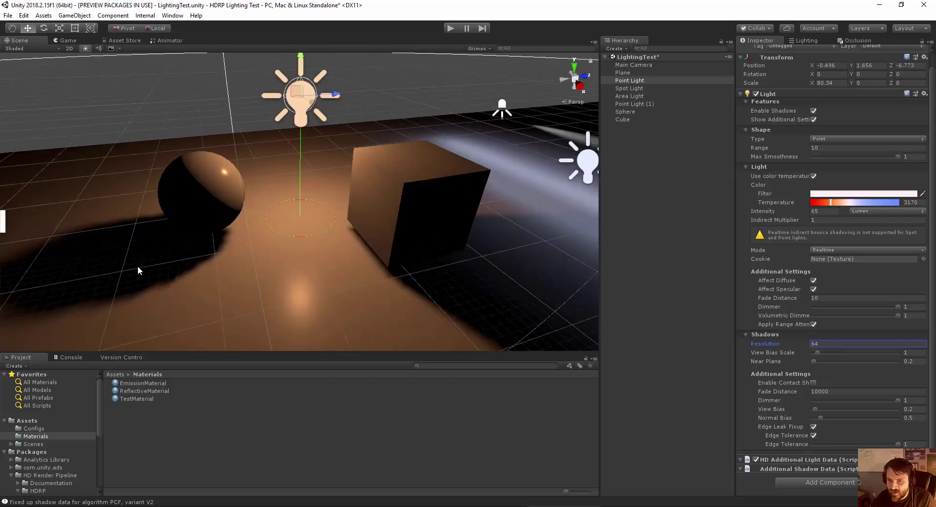
scroll(145, 266, down, 3)
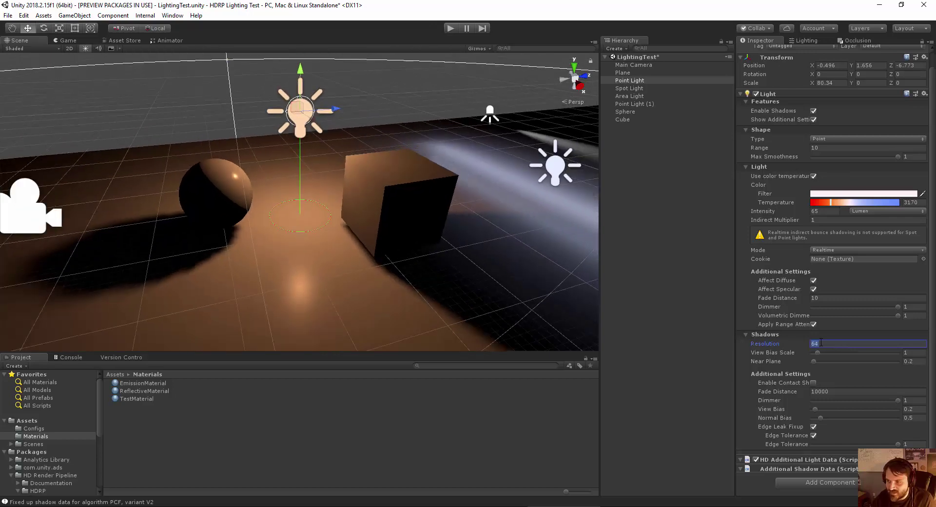
Try a shadow Resolution of 16 on the point light and inspect the shading on the sphere and cube
text(16)
scroll(266, 264, up, 3)
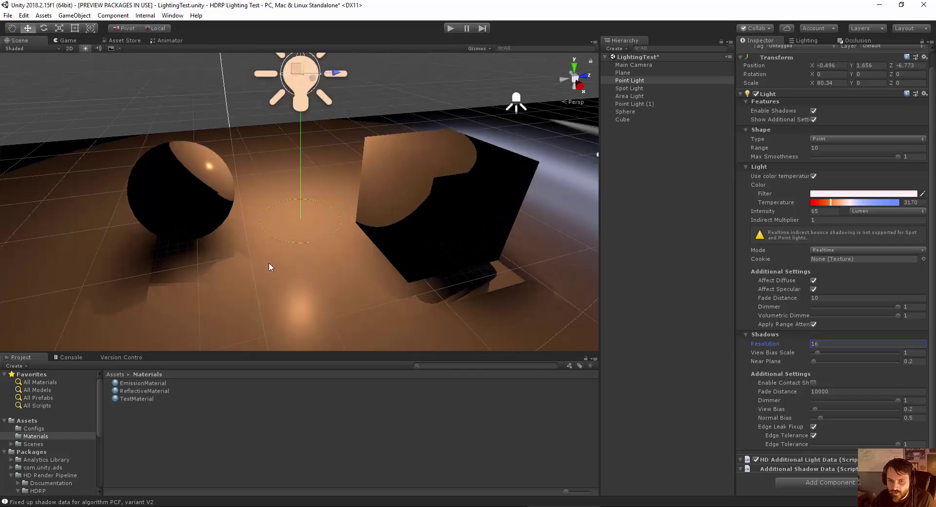
scroll(160, 205, down, 3)
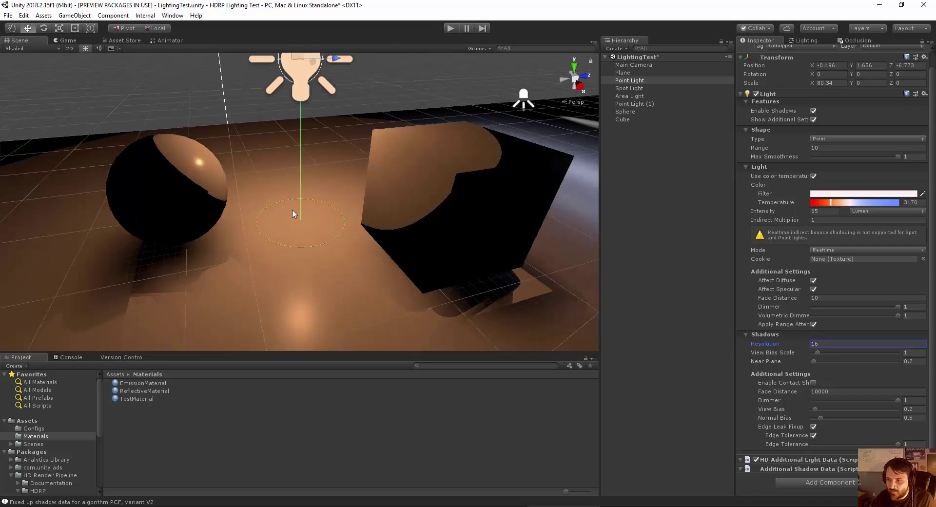
Compare the point light's shadows at a Resolution of 32 and at 1025
double_click(831, 343)
text(32)
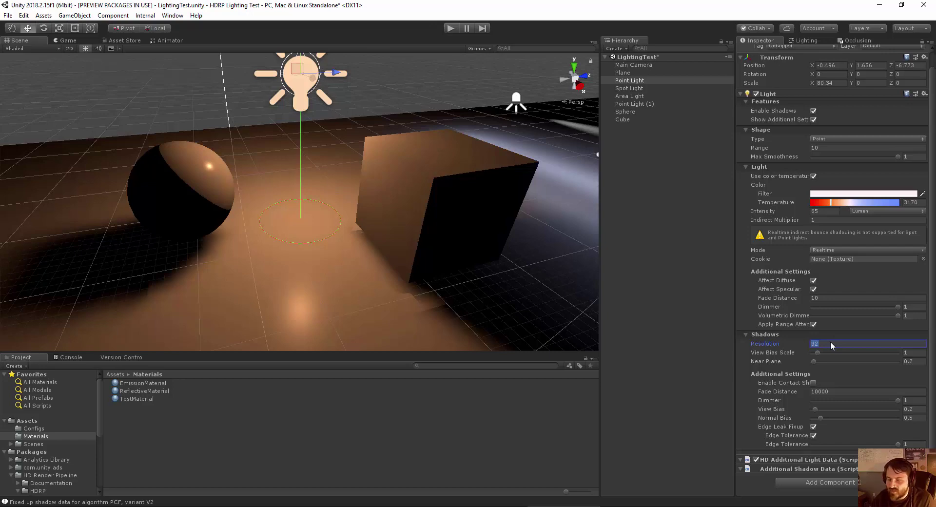
text(1025)
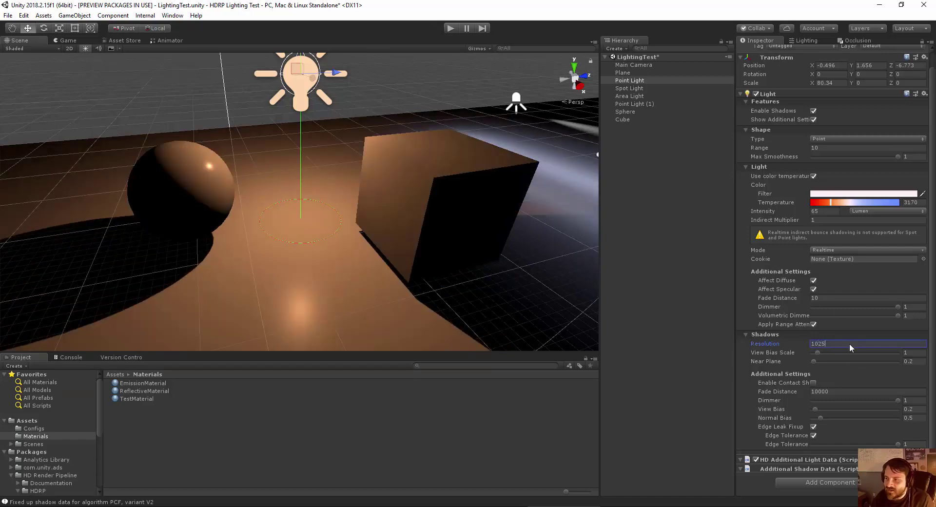
Set the point light's shadow Resolution to 512 and examine the shadows on the plane
double_click(850, 344)
text(512)
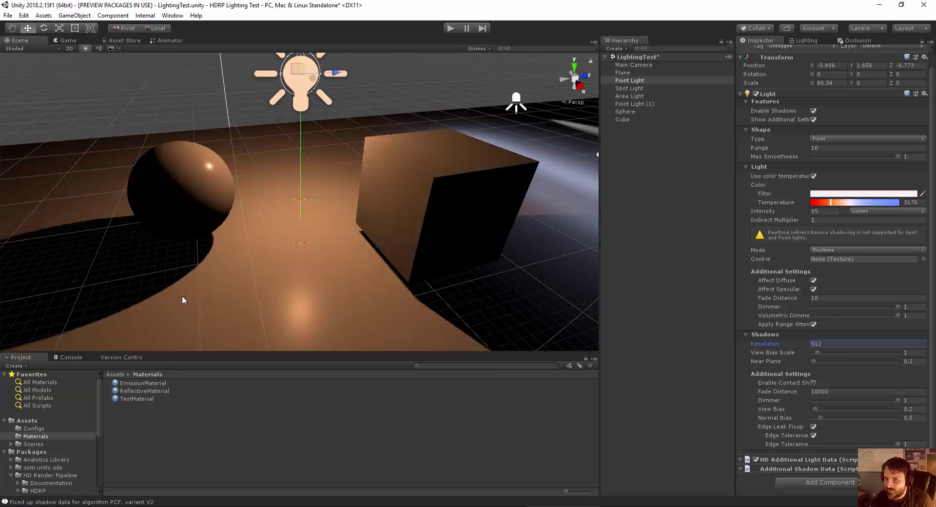
scroll(148, 259, down, 3)
scroll(263, 253, up, 4)
middle_drag(269, 254, 261, 205)
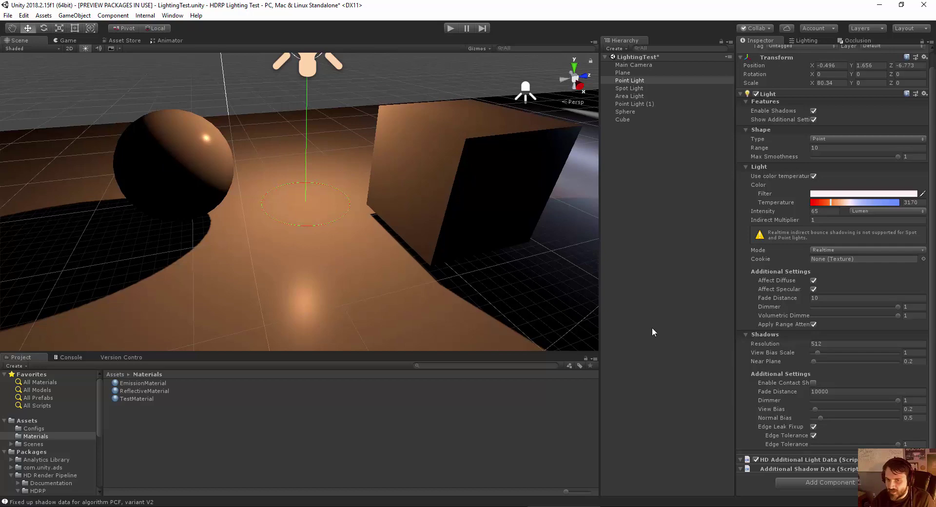
Try enabling contact shadows on the point light and changing its shadow Dimmer and View Bias, restoring the original settings
click(814, 384)
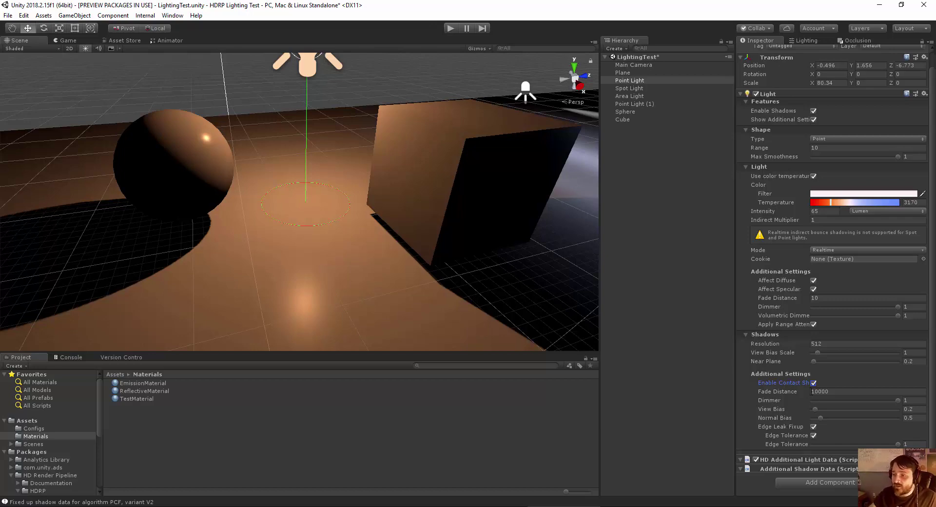
click(814, 383)
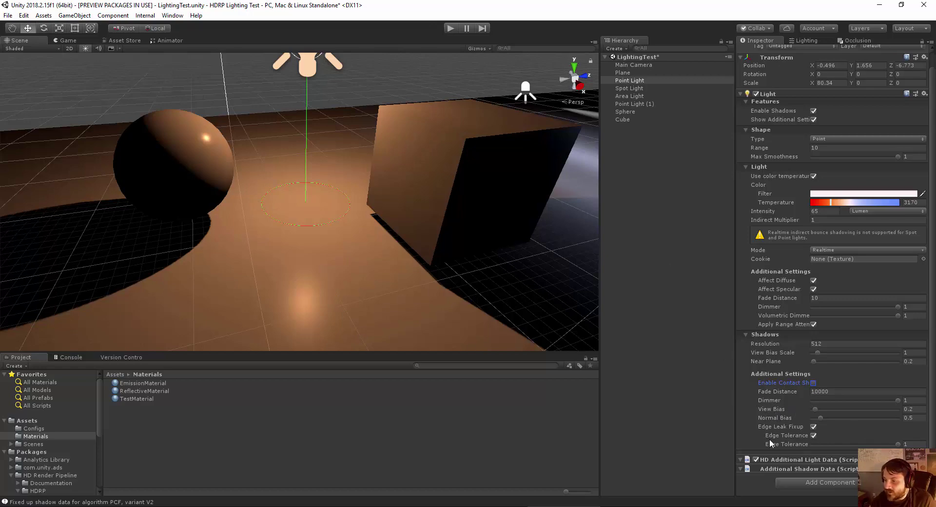
mouse_move(898, 401)
mouse_down()
mouse_move(660, 403)
mouse_move(898, 403)
mouse_up()
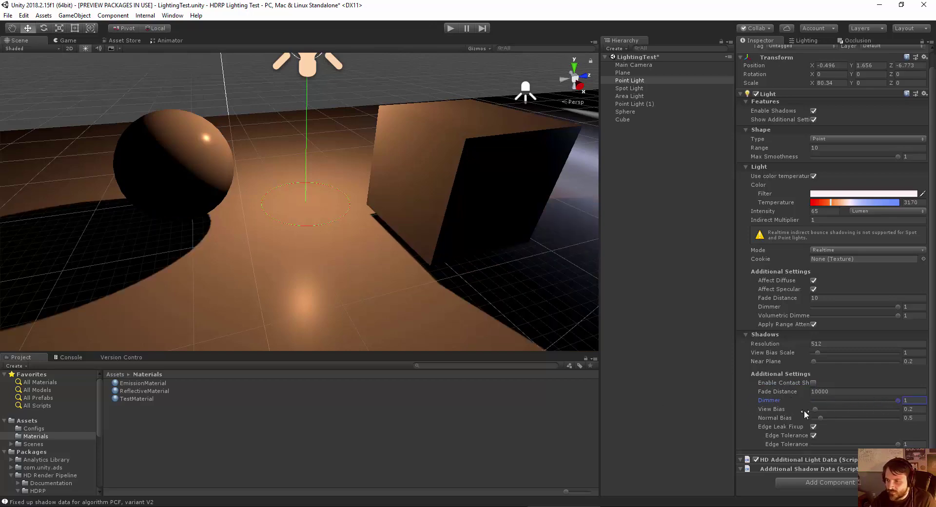
drag(816, 409, 912, 409)
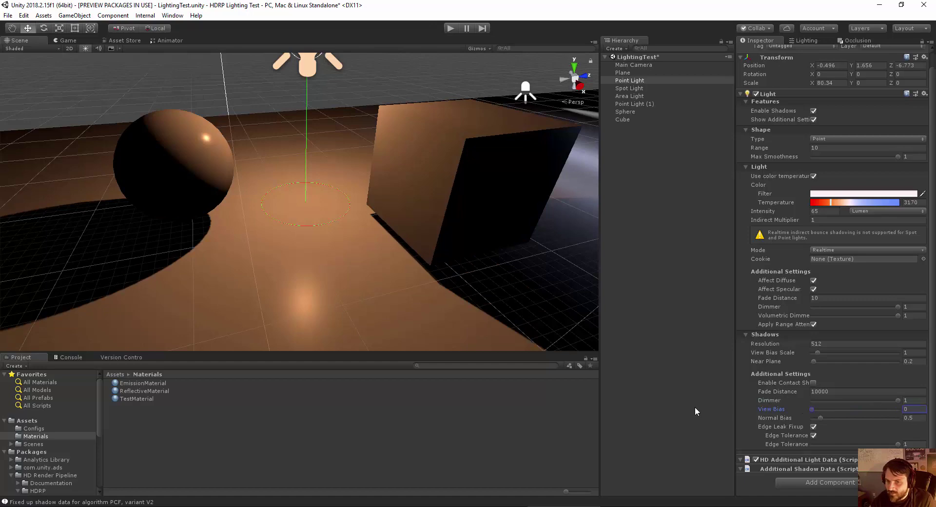
Try disabling Edge Leak Fixup and its Edge Tolerance option on the point light's shadows, then re-enable both
click(814, 427)
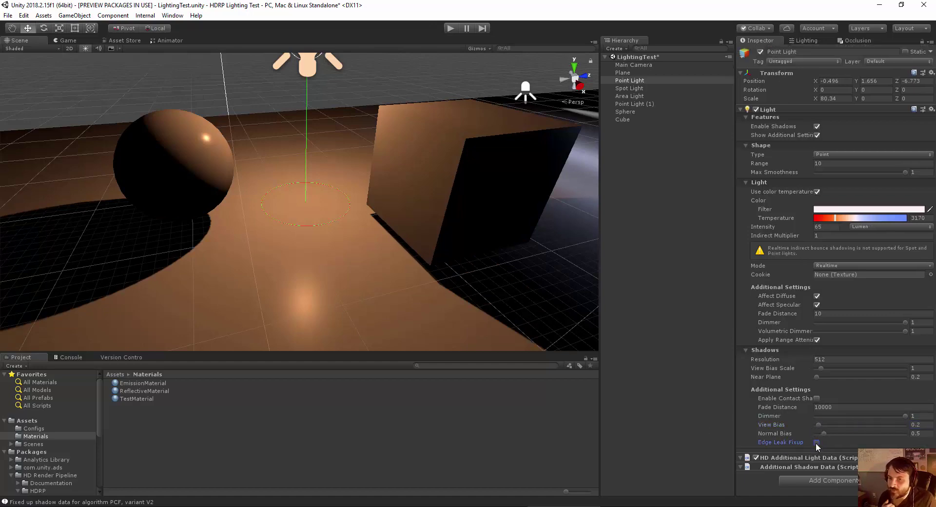
click(817, 443)
click(813, 451)
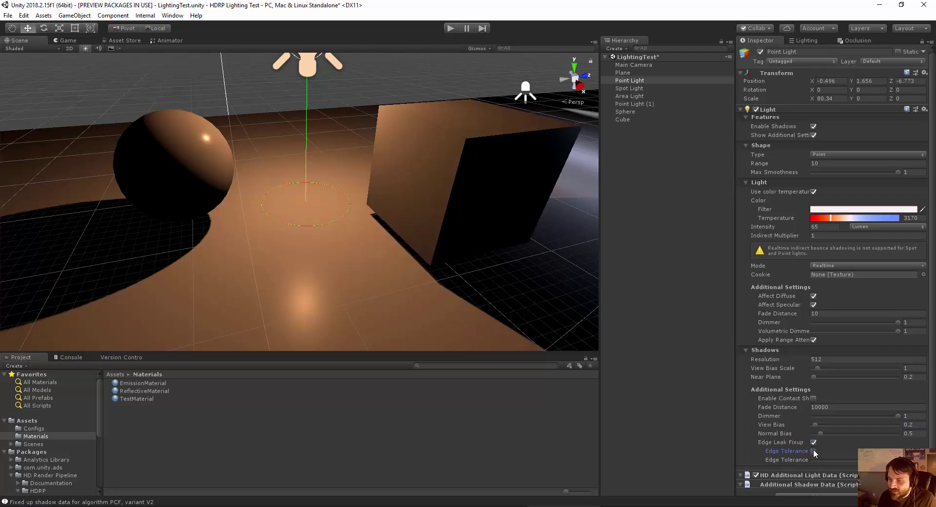
mouse_move(898, 460)
mouse_down()
mouse_move(741, 459)
mouse_move(899, 460)
mouse_up()
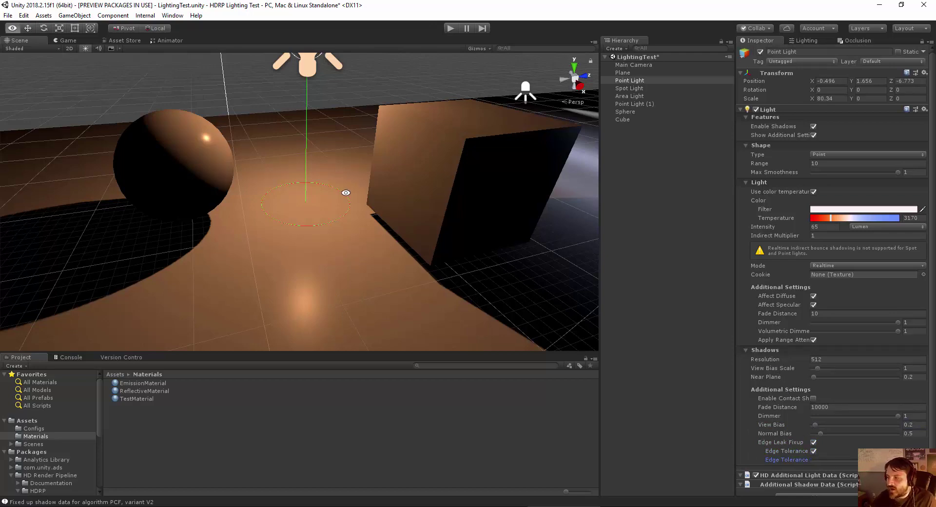
Collapse the point light's HD Additional Light Data component
alt+drag(335, 194, 350, 252)
scroll(356, 256, up, 4)
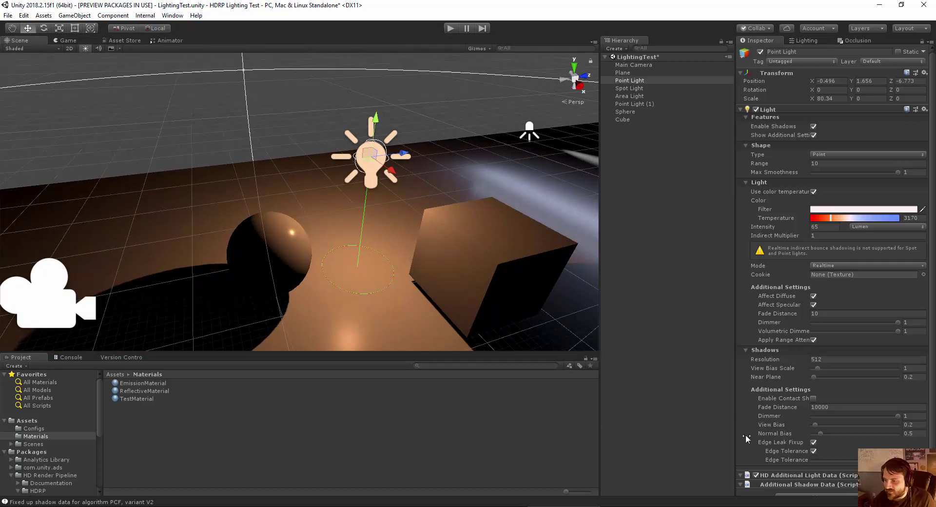
scroll(740, 480, down, 1)
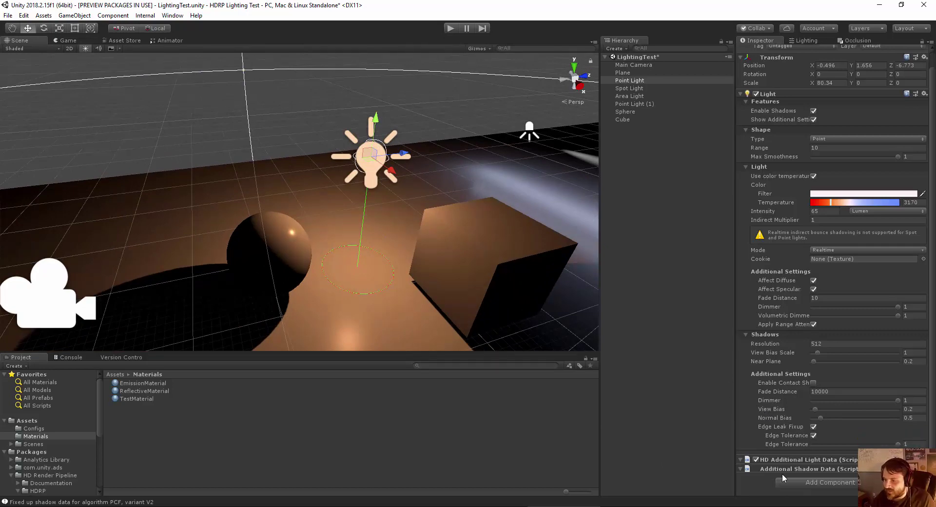
click(784, 460)
click(782, 458)
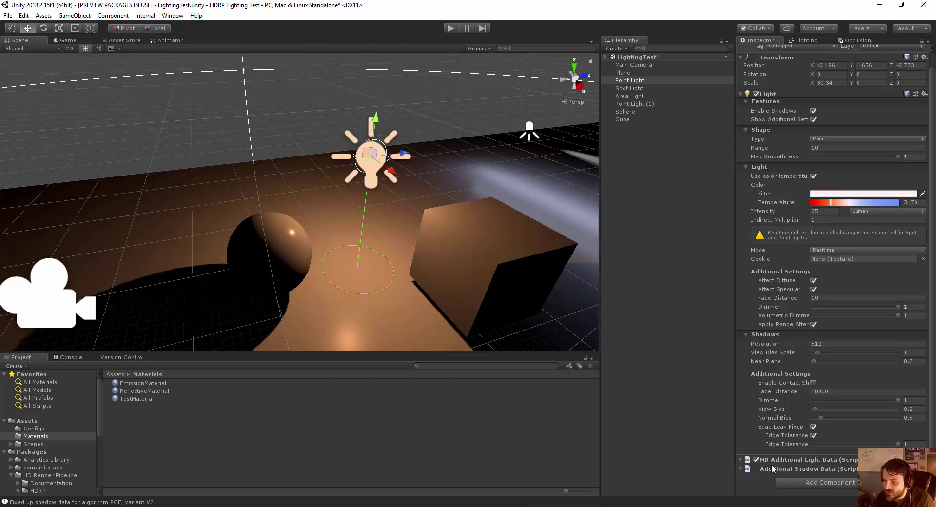
click(742, 461)
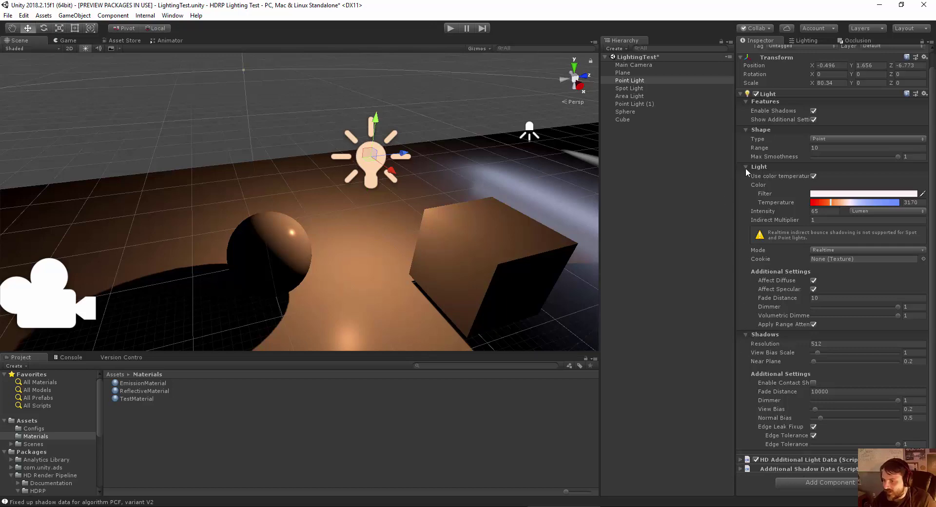
scroll(443, 230, down, 4)
middle_drag(383, 217, 326, 221)
scroll(326, 220, down, 4)
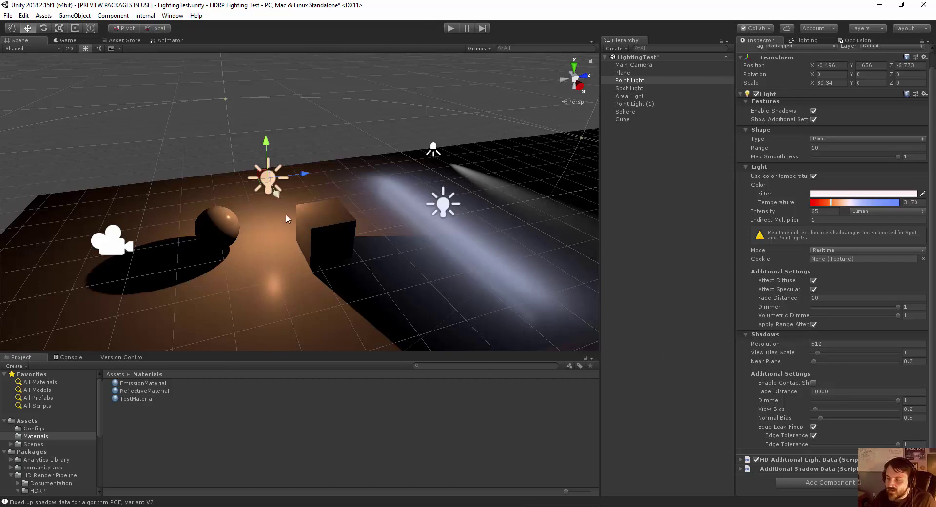
click(194, 180)
click(267, 185)
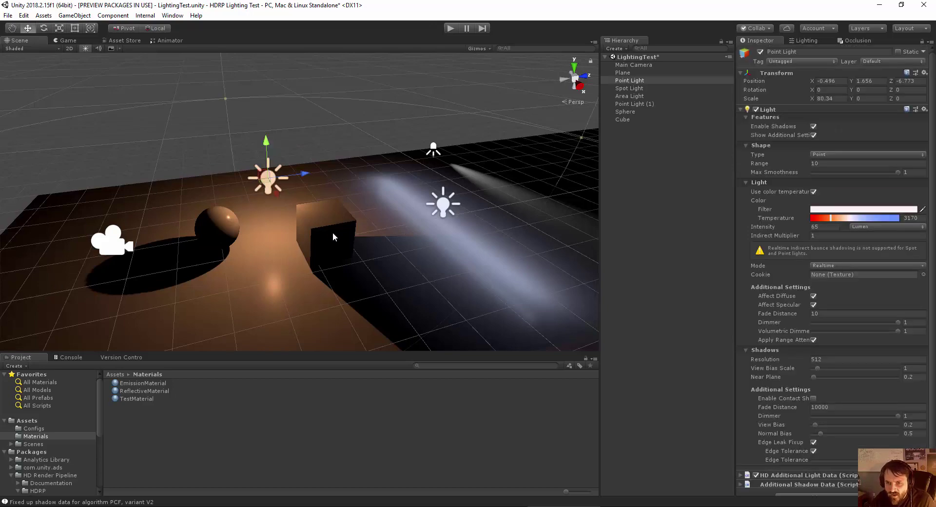
scroll(51, 462, down, 8)
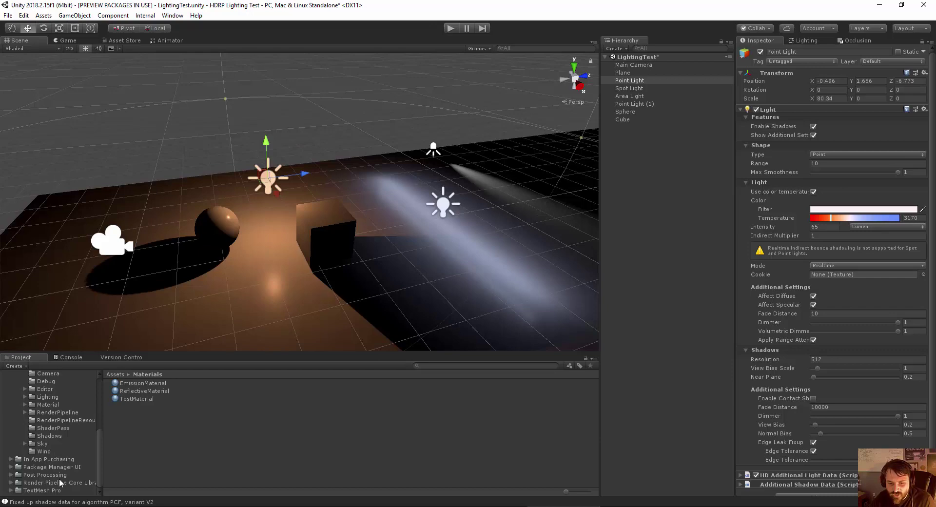
scroll(60, 482, up, 10)
click(76, 16)
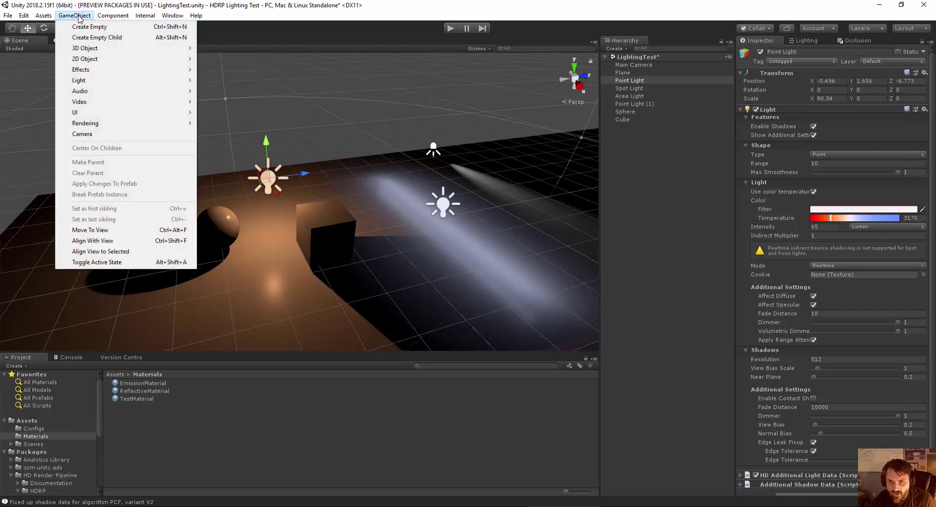
click(76, 15)
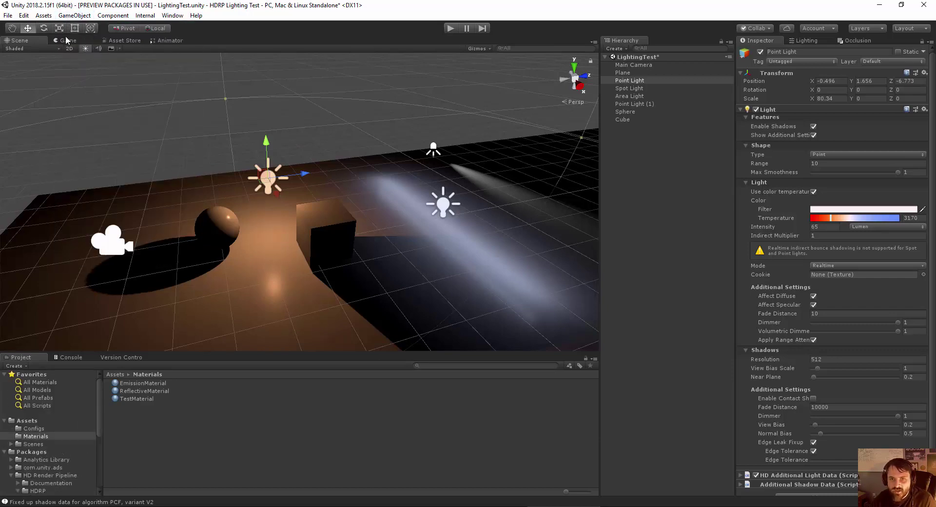
scroll(197, 206, up, 2)
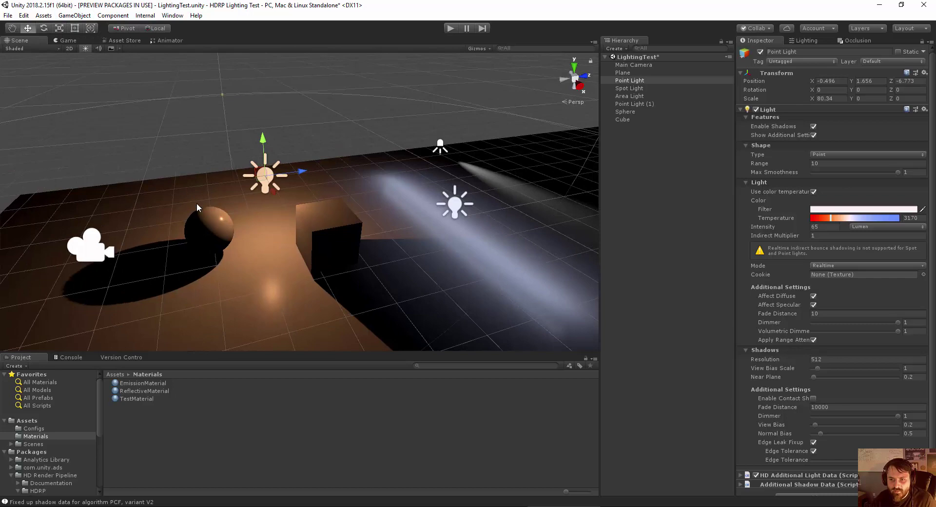
alt+drag(341, 242, 317, 181)
click(9, 16)
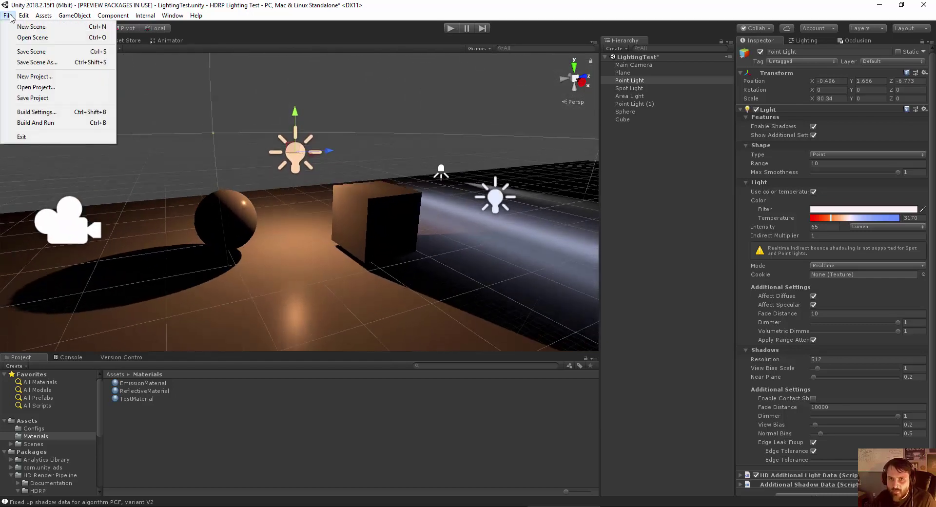
click(9, 16)
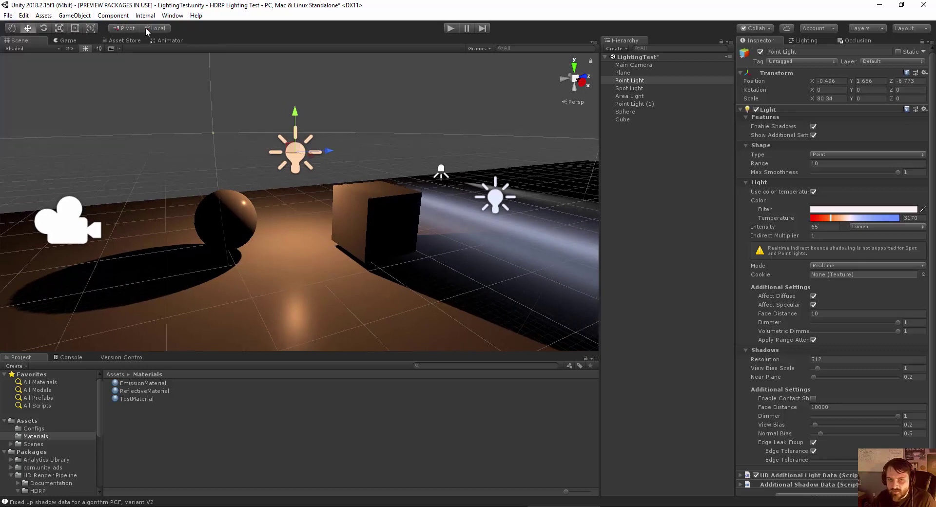